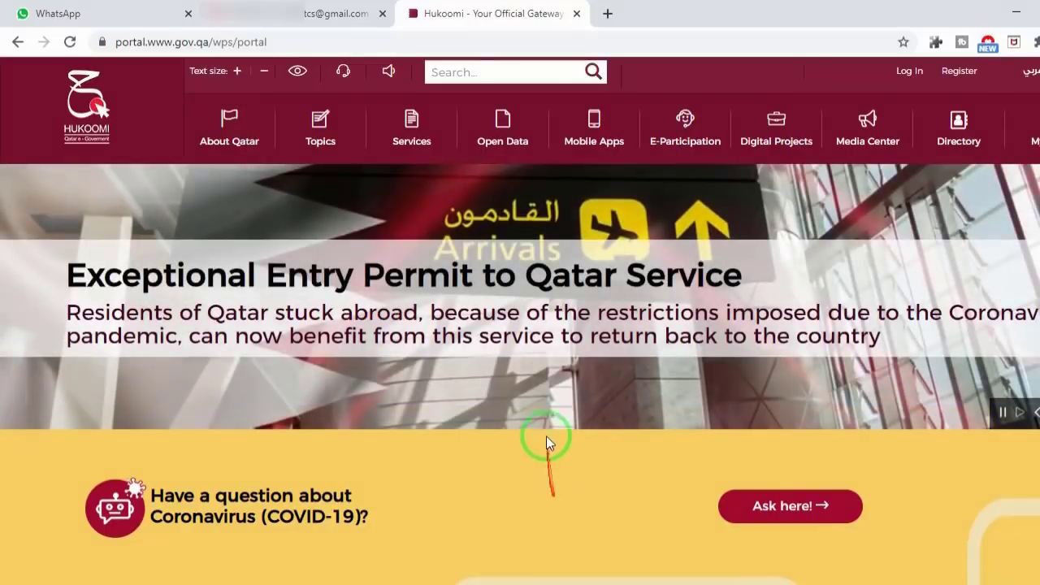
Step: Open the Exceptional Entry Permit service, read its instructions and terms, and choose Apply Online
{"action": "left_click", "coordinate": [483, 309]}
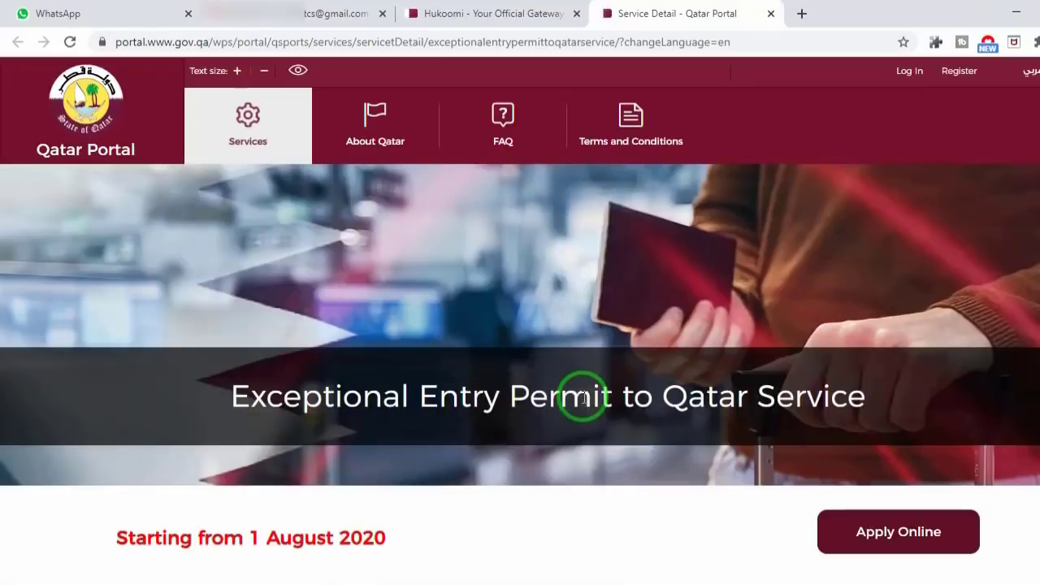
{"action": "scroll", "coordinate": [534, 415], "scroll_direction": "down", "scroll_amount": 1}
{"action": "scroll", "coordinate": [534, 414], "scroll_direction": "down", "scroll_amount": 5}
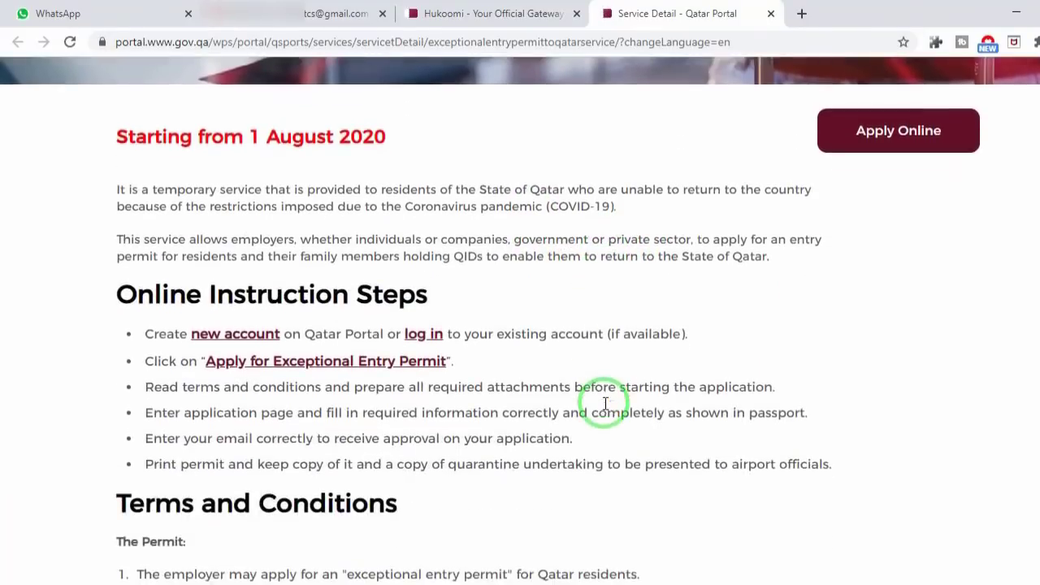
{"action": "scroll", "coordinate": [604, 409], "scroll_direction": "down", "scroll_amount": 10}
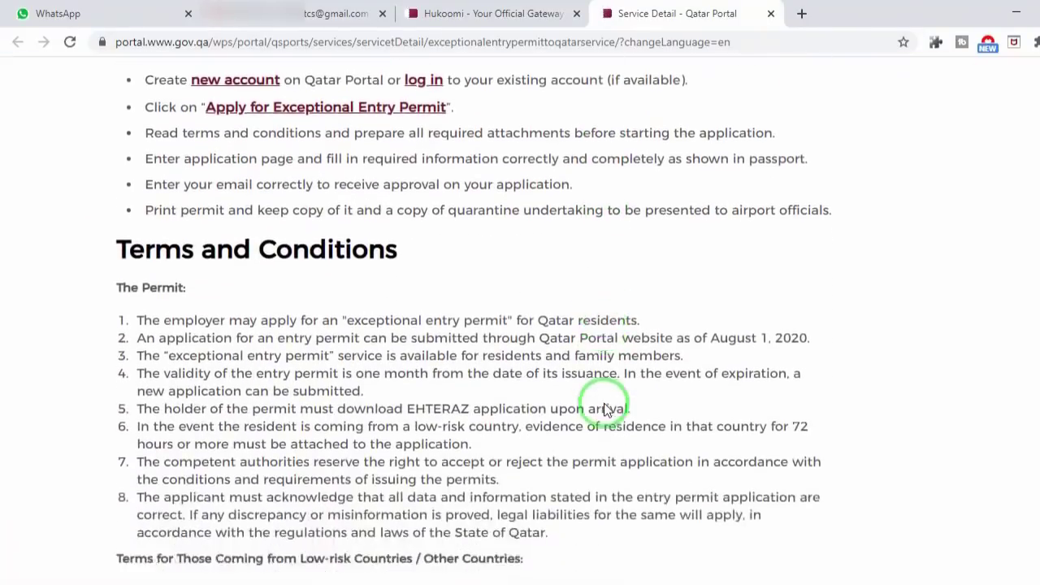
{"action": "scroll", "coordinate": [604, 408], "scroll_direction": "down", "scroll_amount": 4}
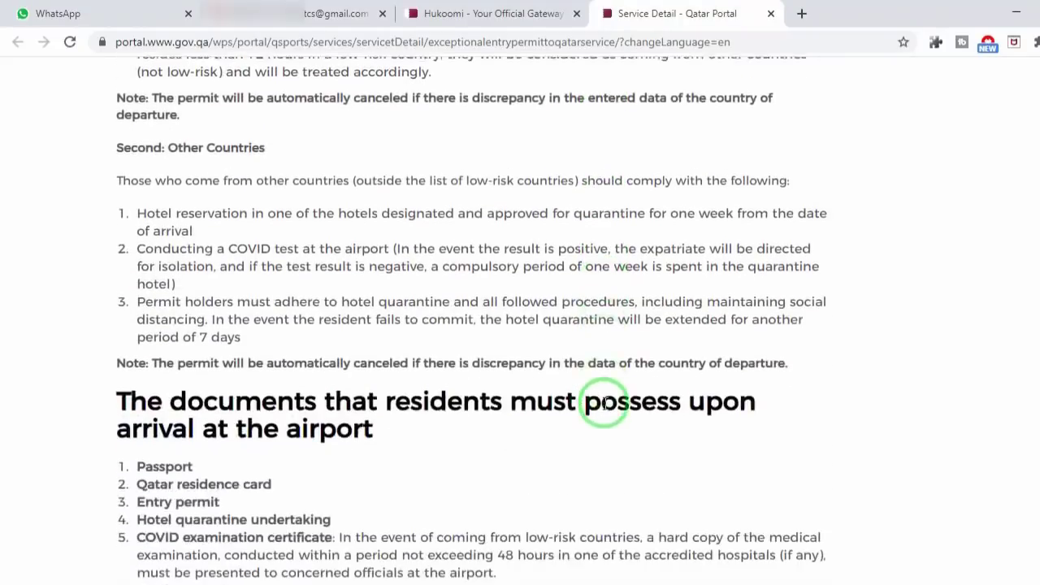
{"action": "scroll", "coordinate": [604, 408], "scroll_direction": "down", "scroll_amount": 3}
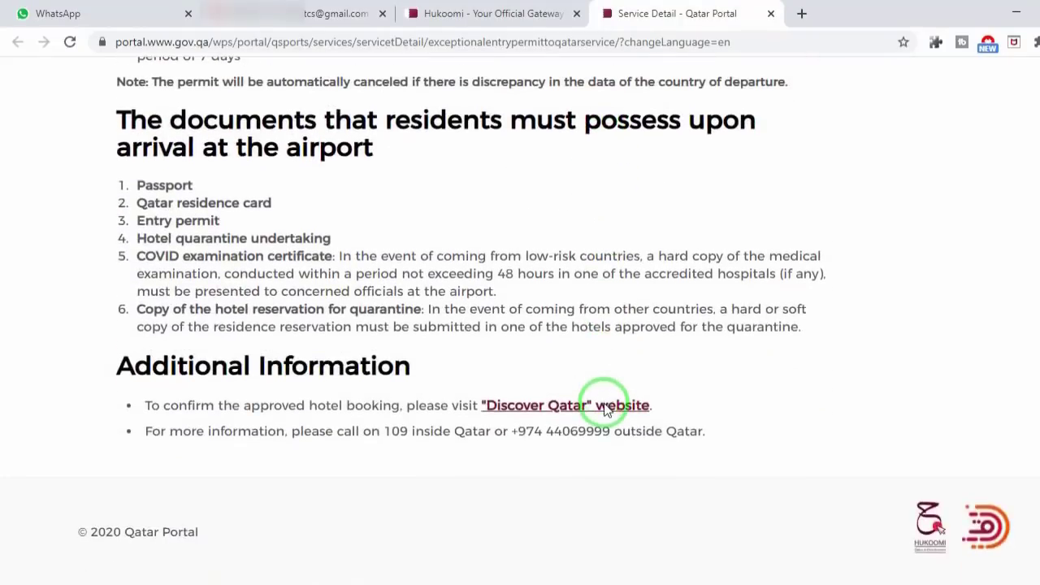
{"action": "scroll", "coordinate": [603, 409], "scroll_direction": "up", "scroll_amount": 8}
{"action": "scroll", "coordinate": [604, 409], "scroll_direction": "up", "scroll_amount": 12}
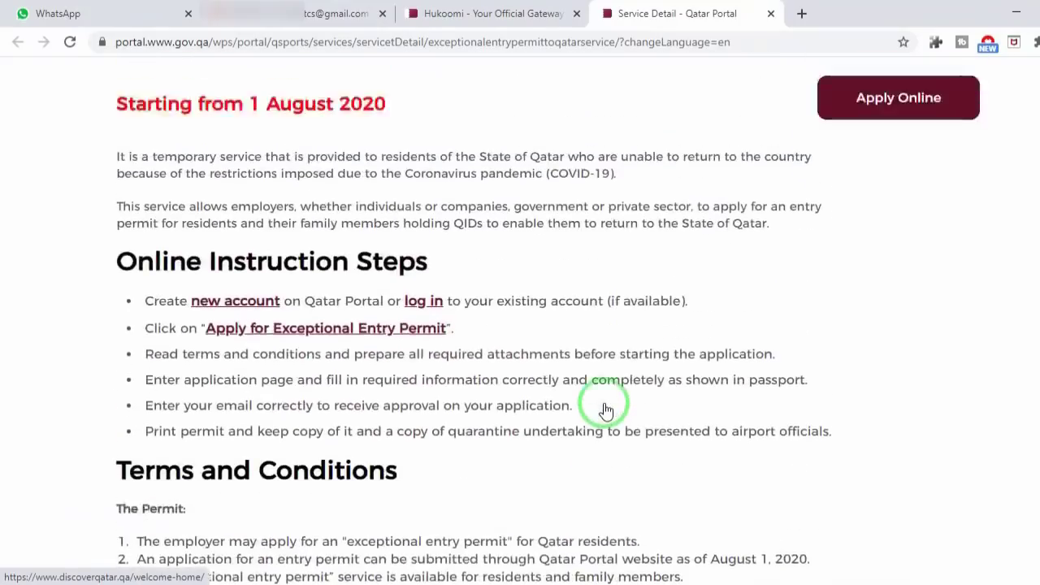
{"action": "left_click", "coordinate": [878, 443]}
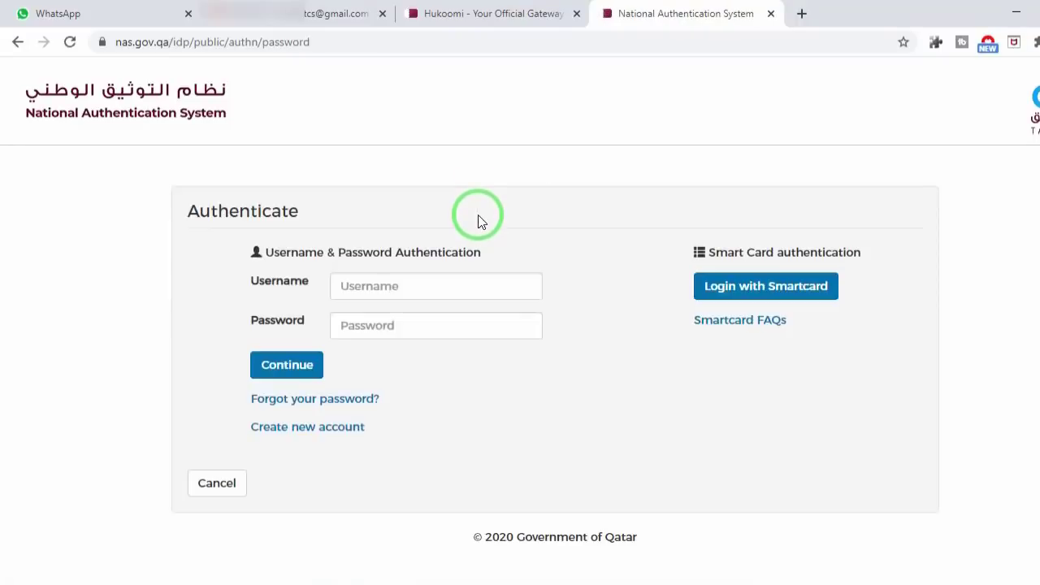
Step: Sign in to the National Authentication System with the e-ID smart card PIN and Company identity
{"action": "left_click", "coordinate": [370, 292]}
{"action": "key", "text": "Tab"}
{"action": "left_click", "coordinate": [158, 337]}
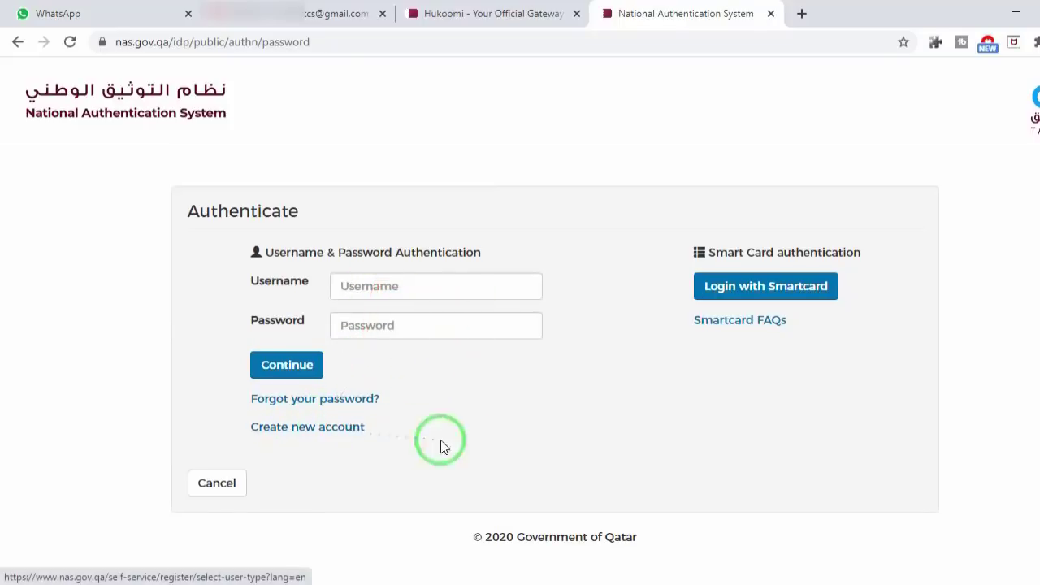
{"action": "left_click", "coordinate": [784, 296]}
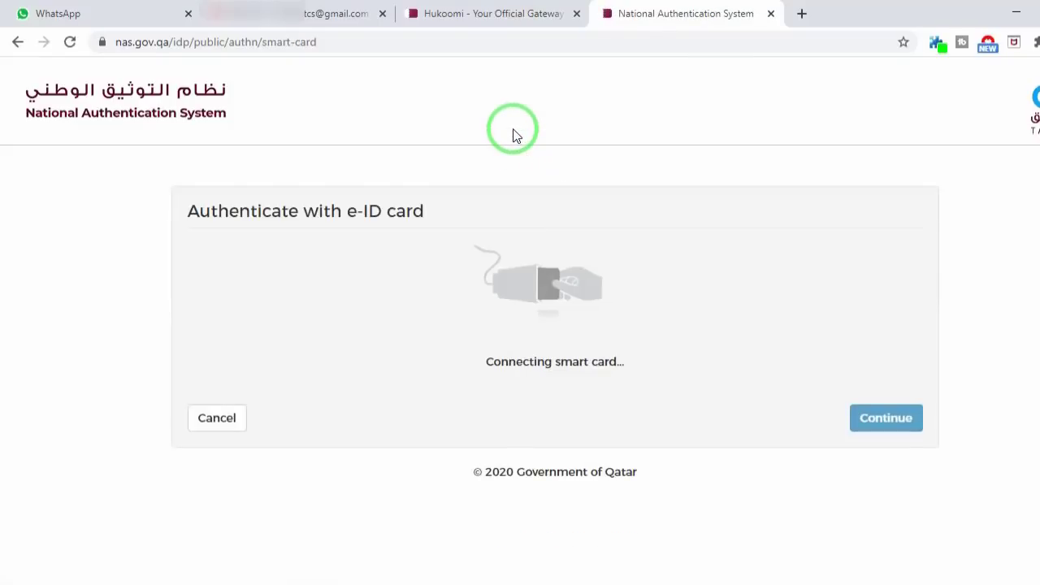
{"action": "left_click", "coordinate": [510, 362]}
{"action": "type", "text": "****"}
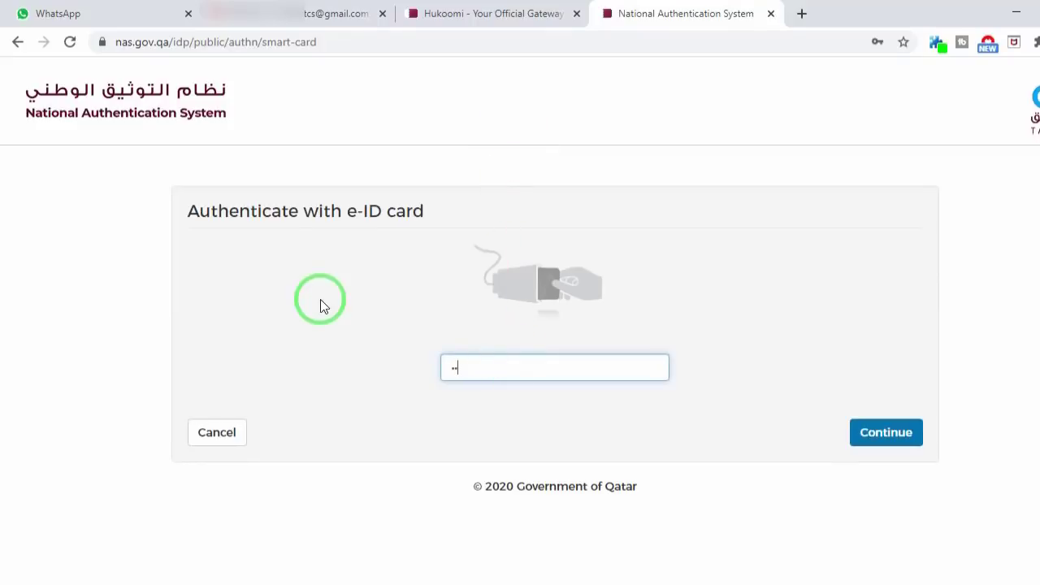
{"action": "left_click", "coordinate": [854, 435]}
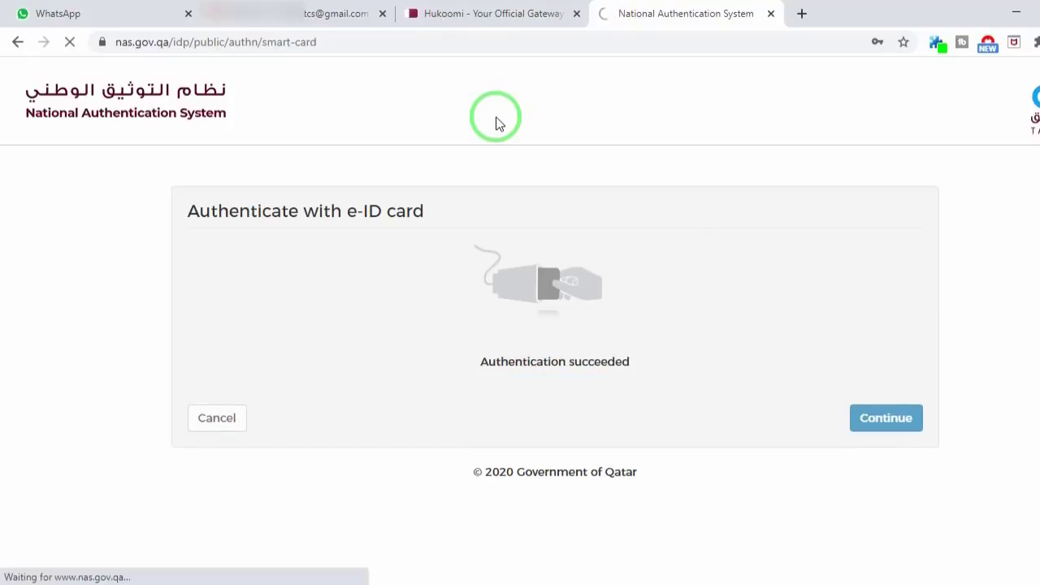
{"action": "left_click", "coordinate": [528, 278]}
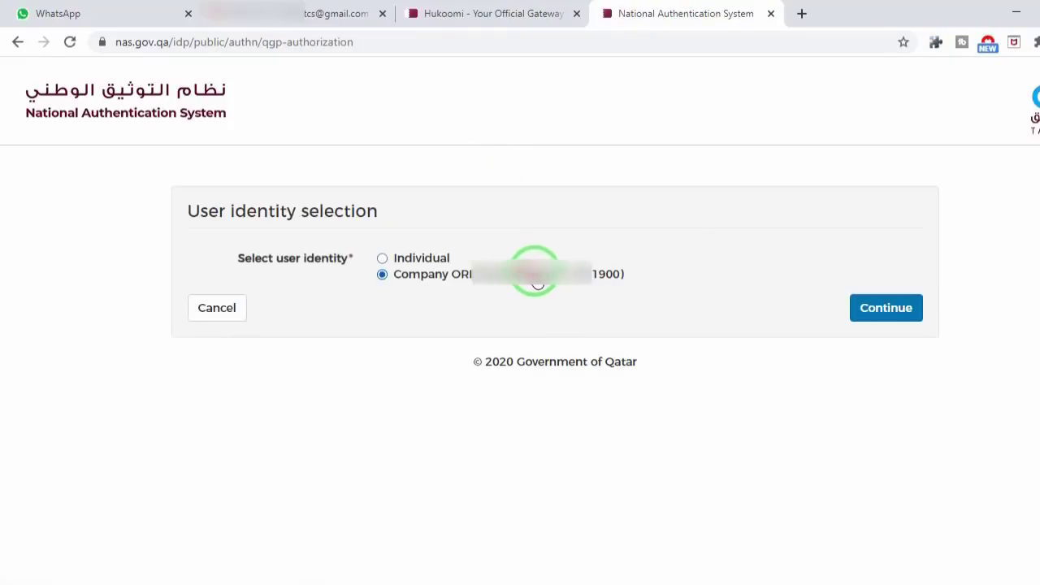
{"action": "left_click", "coordinate": [828, 313]}
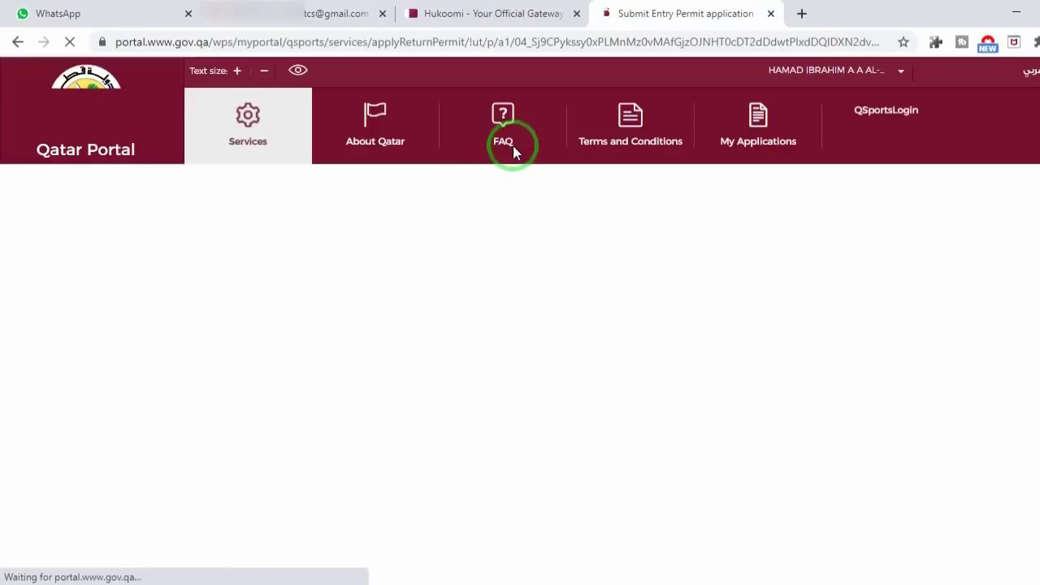
Step: Paste the Establishment ID and the applicant's QID into the Company Employee application form
{"action": "scroll", "coordinate": [379, 325], "scroll_direction": "down", "scroll_amount": 3}
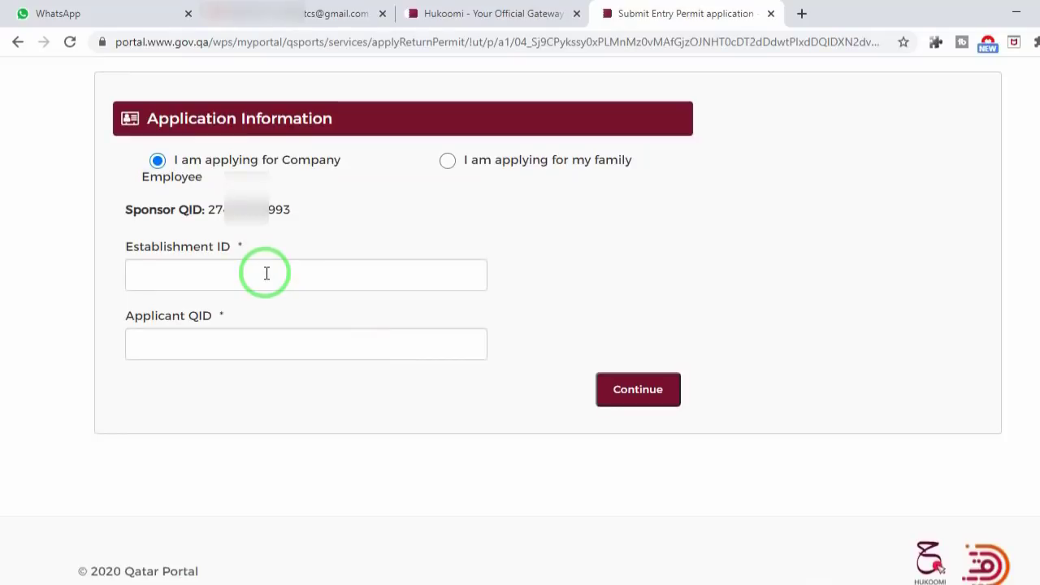
{"action": "left_click", "coordinate": [265, 273]}
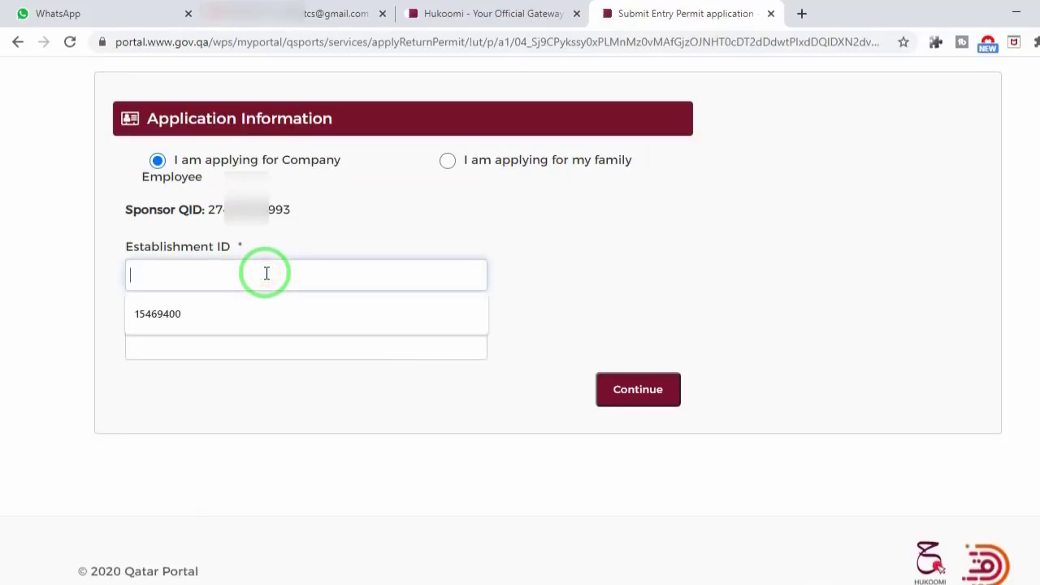
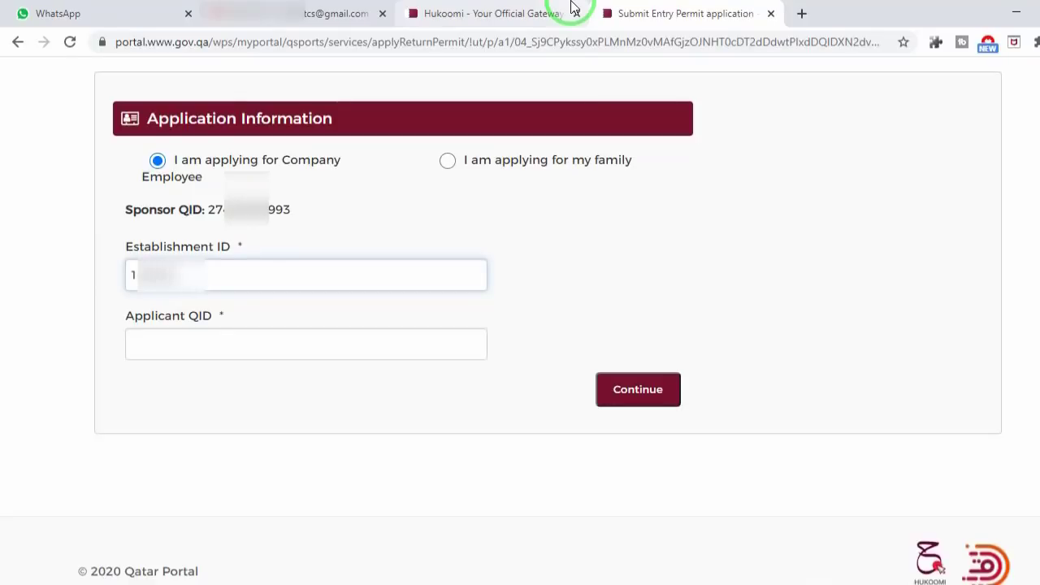
{"action": "left_click", "coordinate": [145, 338]}
{"action": "key", "text": "ctrl+v"}
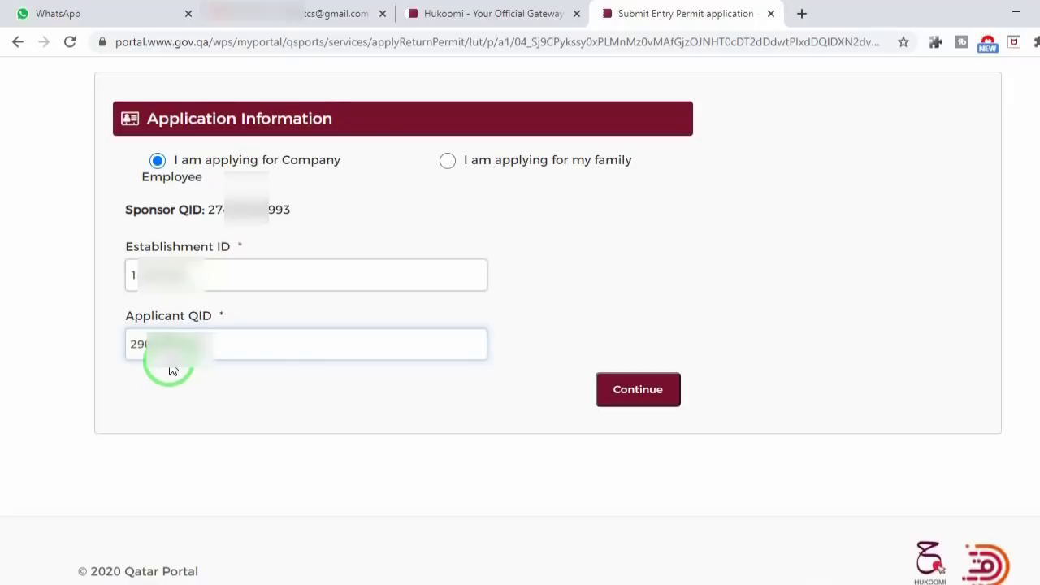
Step: Search MOI Official Documents by the applicant's QID: residency valid to 2022-09-29, 7 days outside Qatar
{"action": "double_click", "coordinate": [135, 345]}
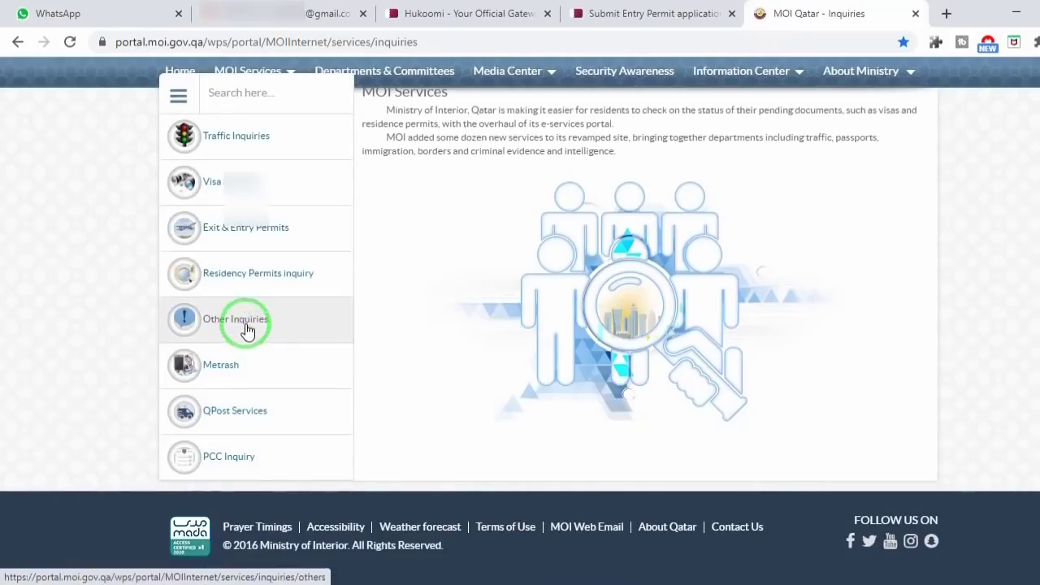
{"action": "left_click", "coordinate": [244, 322]}
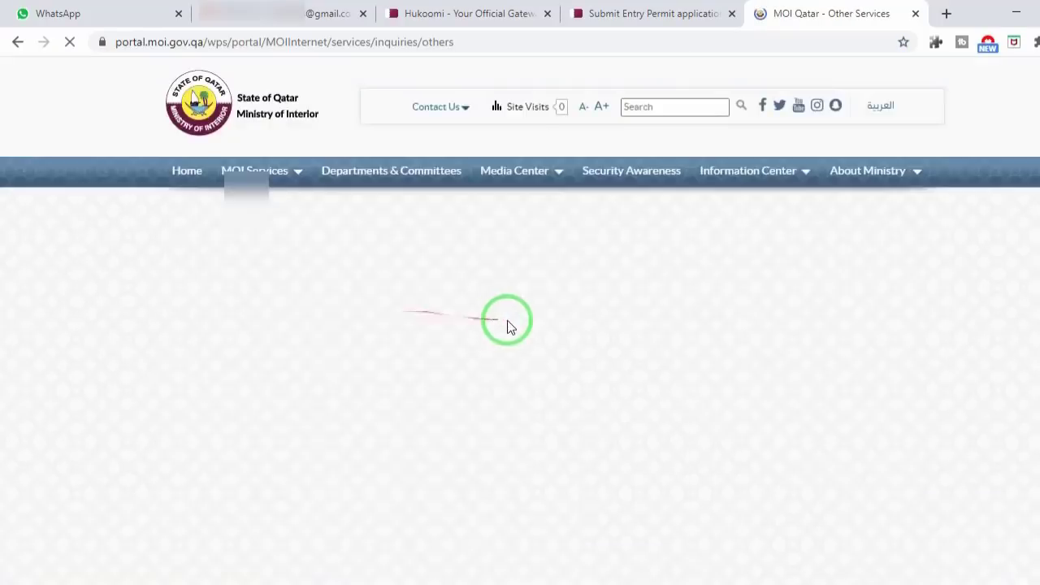
{"action": "scroll", "coordinate": [522, 398], "scroll_direction": "down", "scroll_amount": 2}
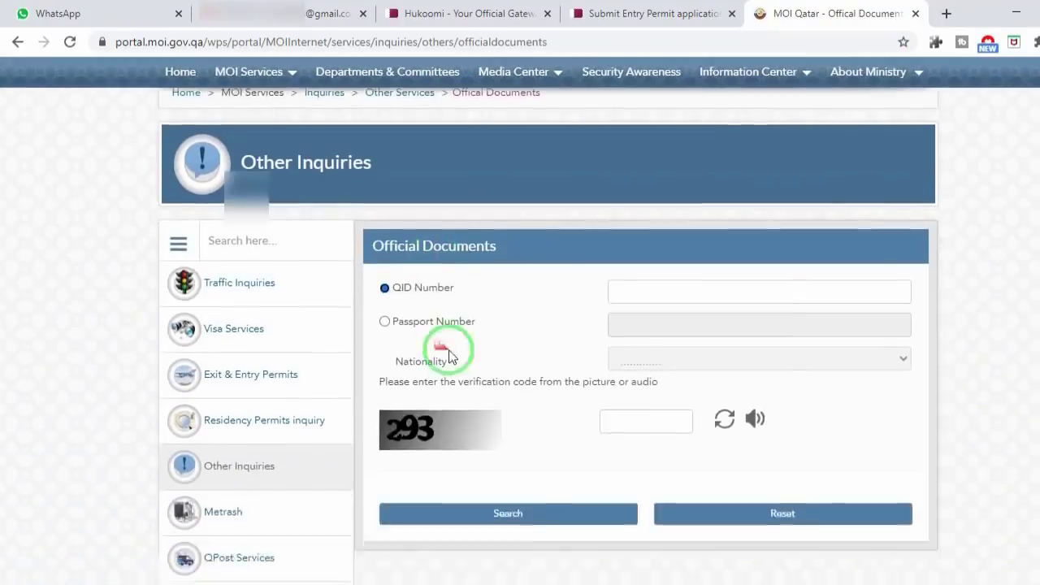
{"action": "scroll", "coordinate": [438, 337], "scroll_direction": "down", "scroll_amount": 2}
{"action": "left_click", "coordinate": [627, 260]}
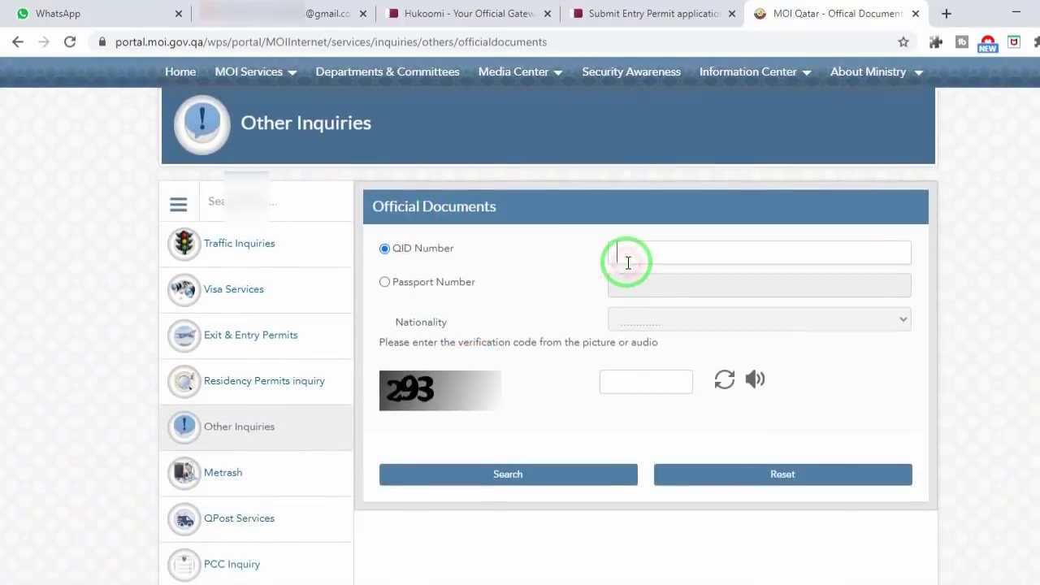
{"action": "left_click", "coordinate": [624, 382]}
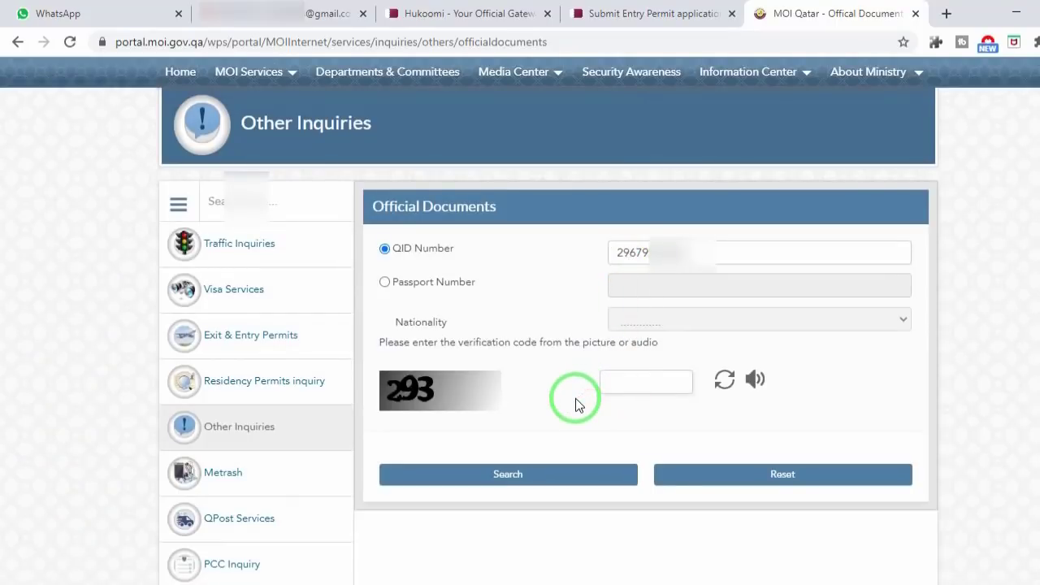
{"action": "type", "text": "293"}
{"action": "left_click", "coordinate": [546, 481]}
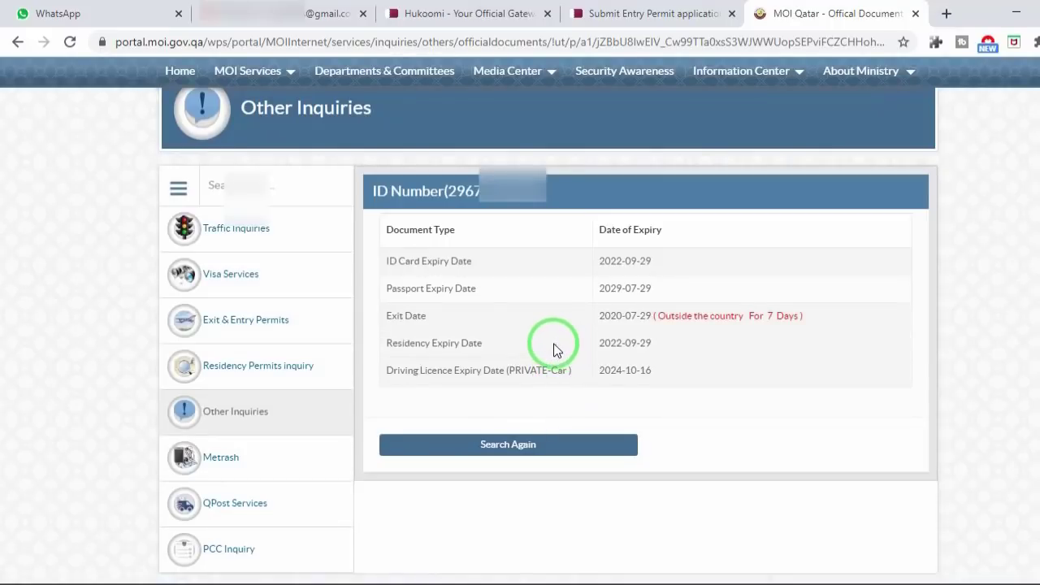
{"action": "left_click", "coordinate": [657, 10]}
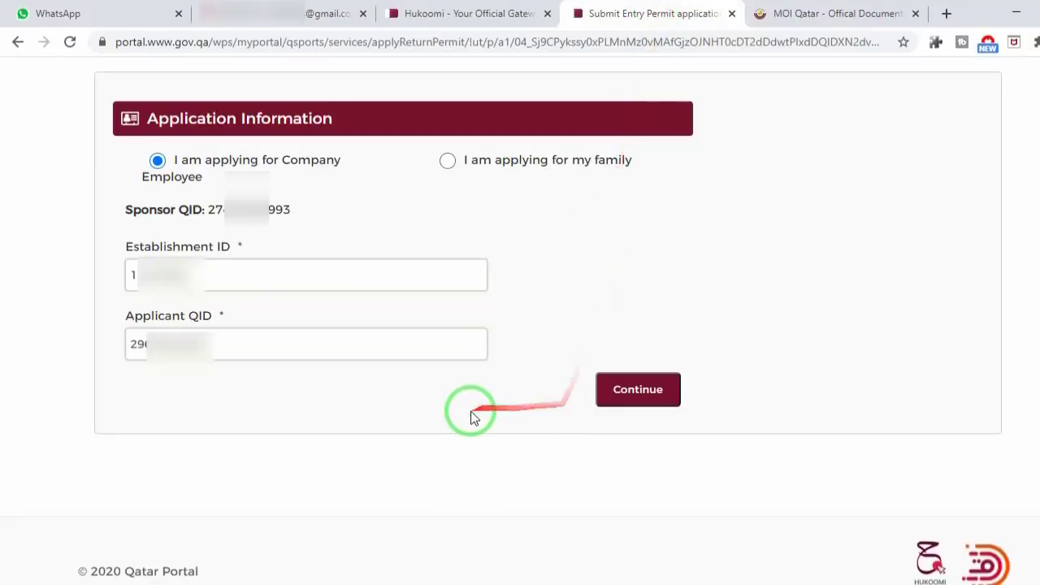
Step: Continue to the next form step and choose TURKEY as the return country
{"action": "left_click", "coordinate": [611, 402]}
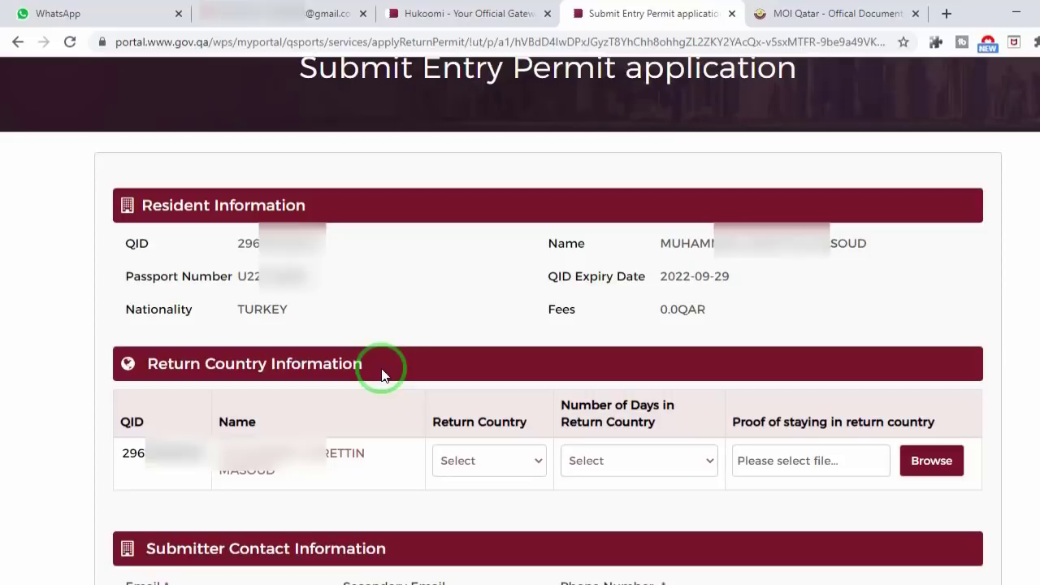
{"action": "scroll", "coordinate": [436, 330], "scroll_direction": "down", "scroll_amount": 2}
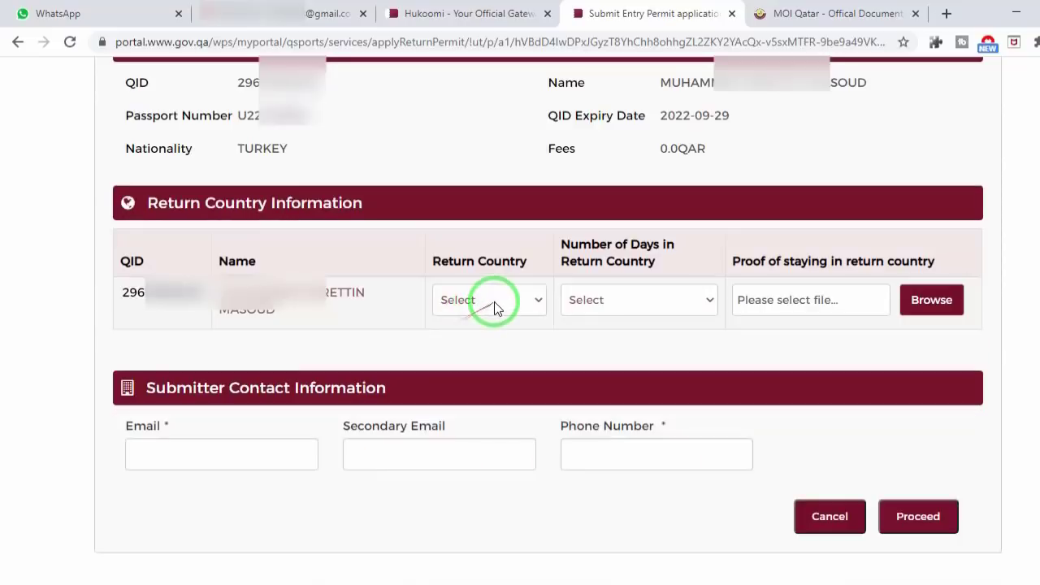
{"action": "left_click", "coordinate": [494, 301]}
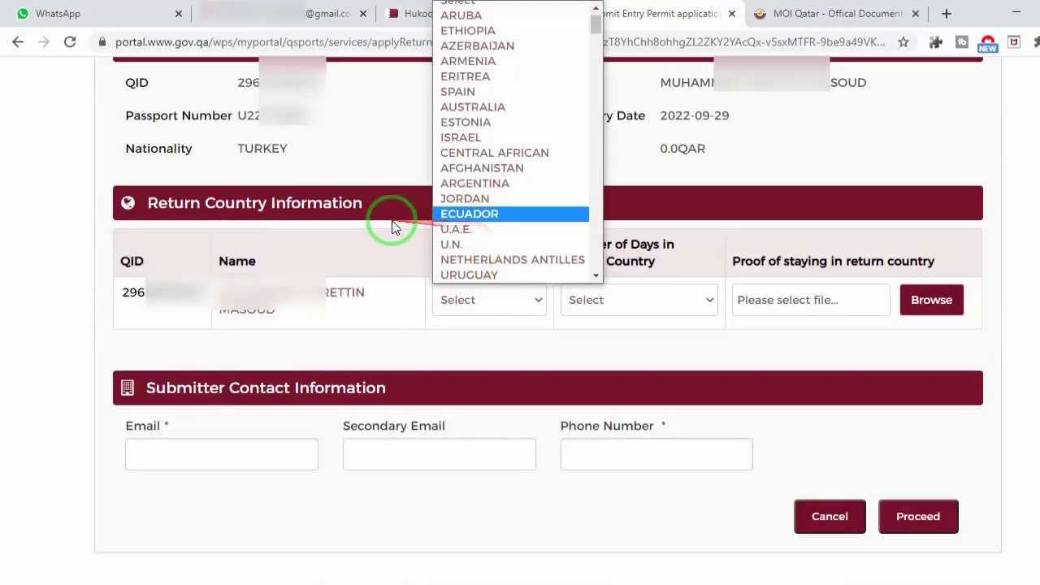
{"action": "key", "text": "t"}
{"action": "key", "text": "u"}
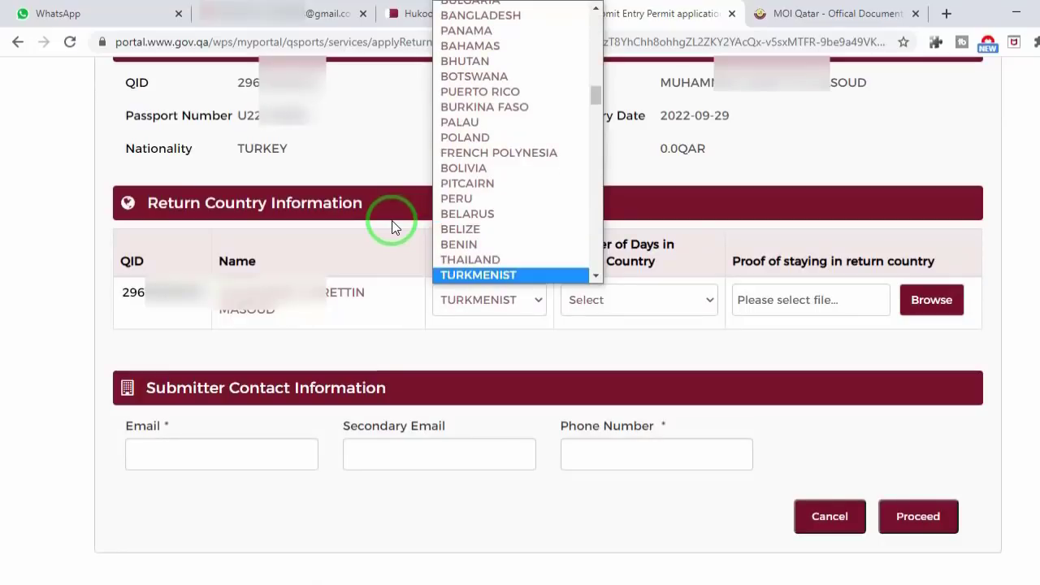
{"action": "key", "text": "Down"}
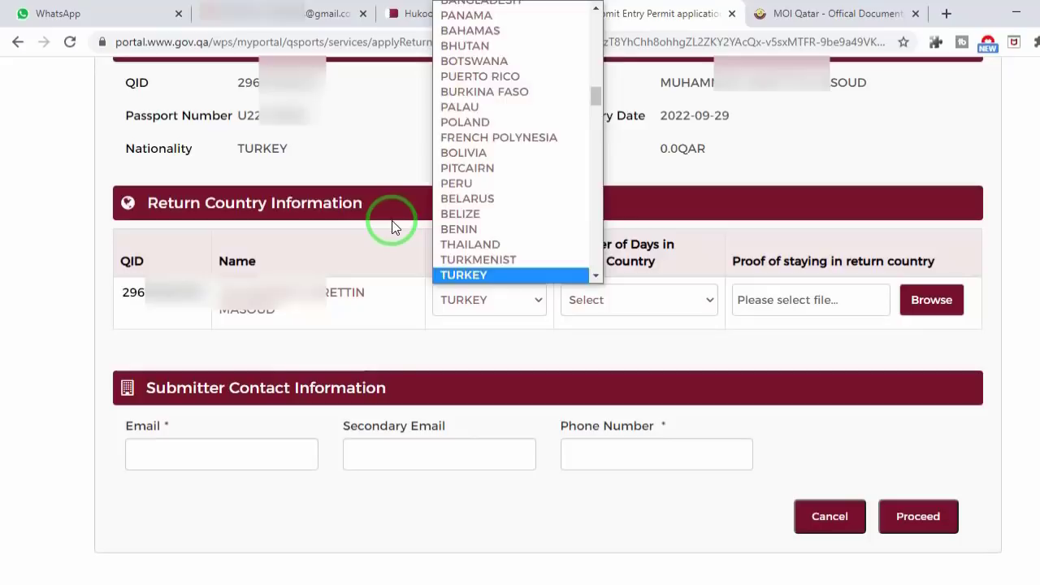
{"action": "key", "text": "Return"}
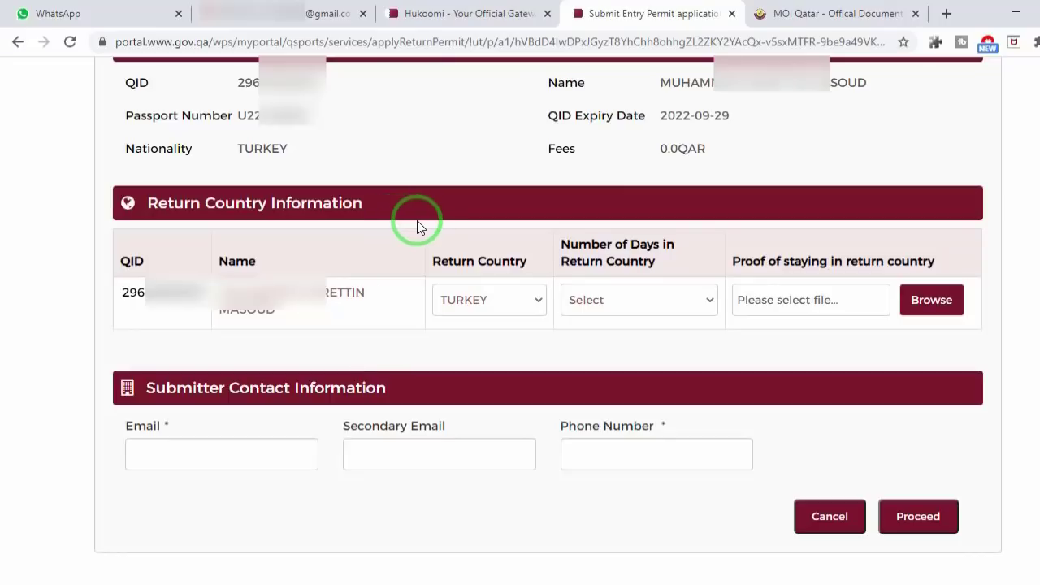
Step: Set the number of days in the return country to 6 and begin attaching proof of stay
{"action": "left_click", "coordinate": [633, 301]}
{"action": "left_click", "coordinate": [634, 302]}
{"action": "left_click", "coordinate": [636, 305]}
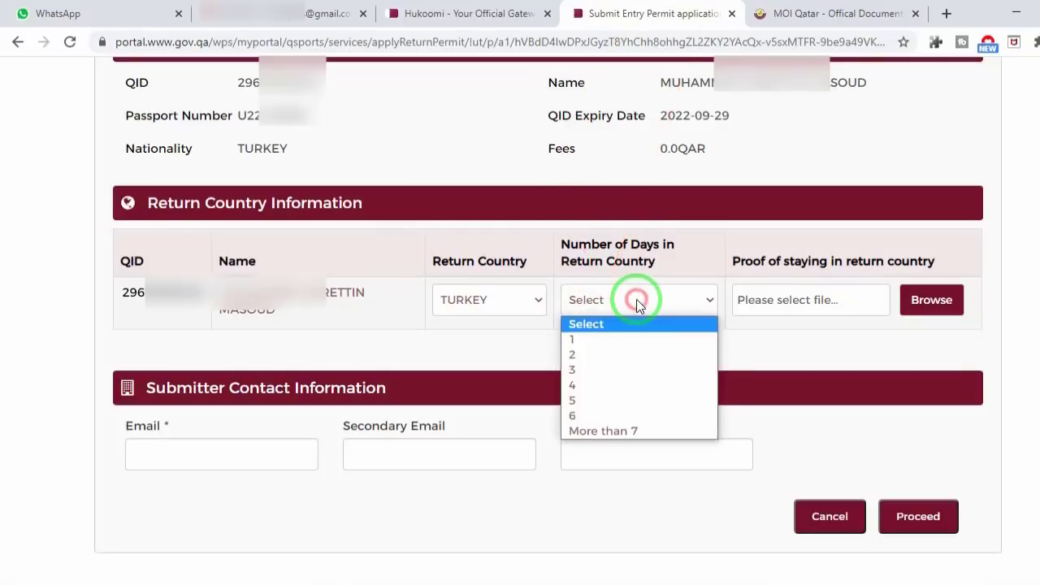
{"action": "left_click", "coordinate": [527, 370]}
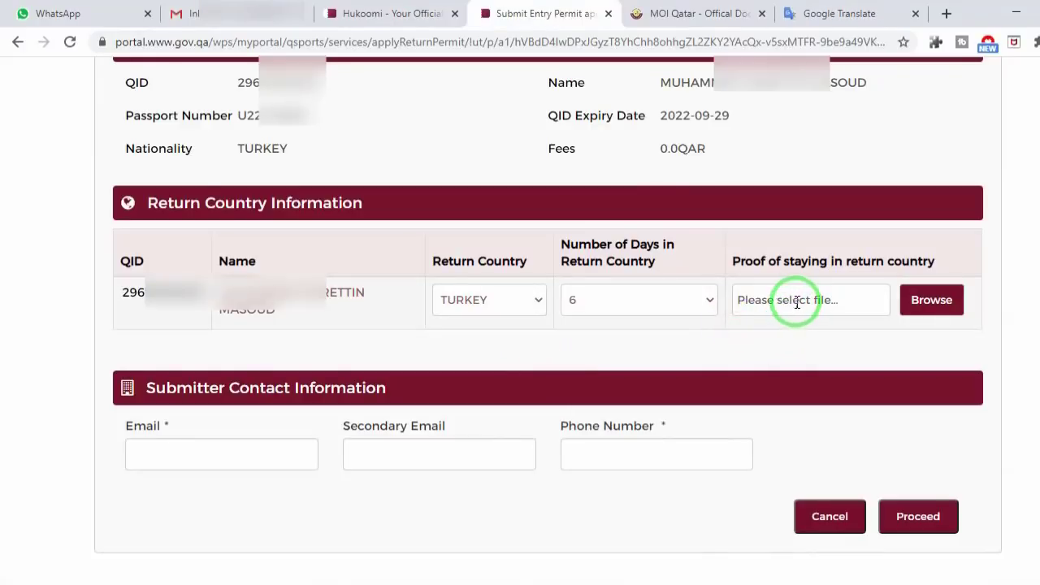
{"action": "left_click", "coordinate": [833, 296]}
{"action": "left_click", "coordinate": [932, 300]}
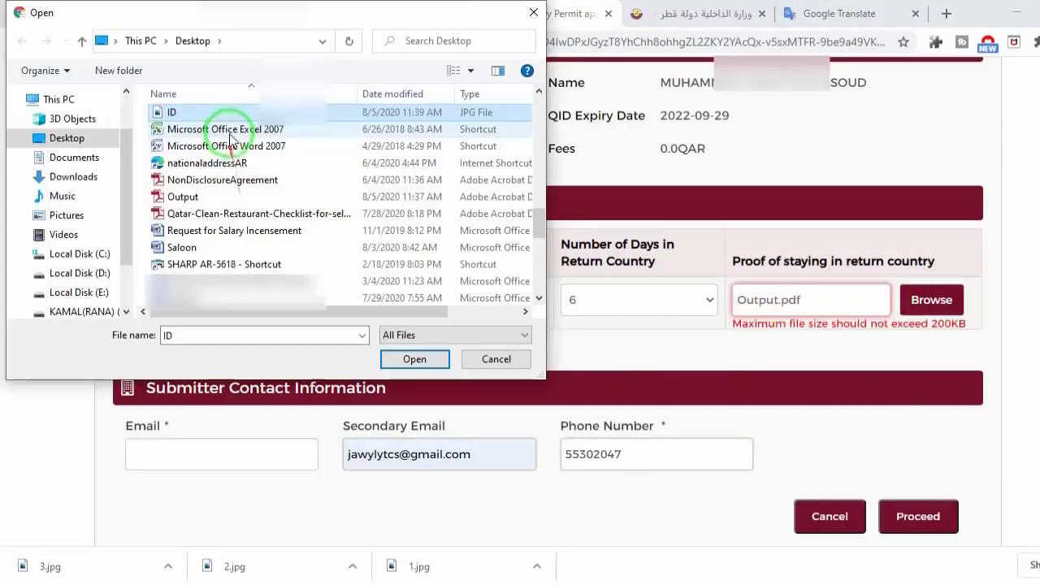
Step: Attach ID.jpg as proof of stay in Turkey and proceed to the health questionnaire
{"action": "double_click", "coordinate": [221, 108]}
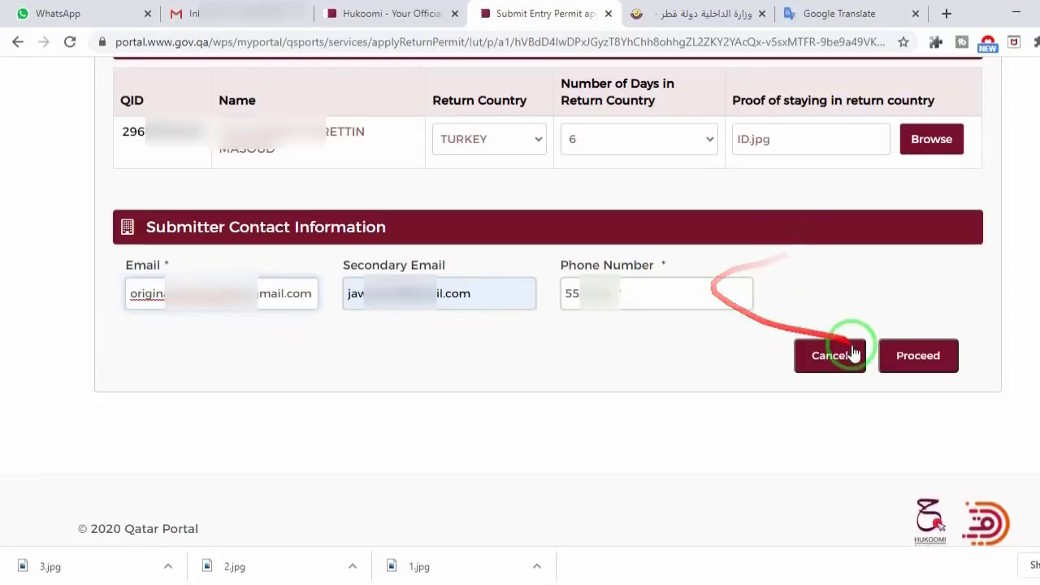
{"action": "left_click", "coordinate": [918, 355]}
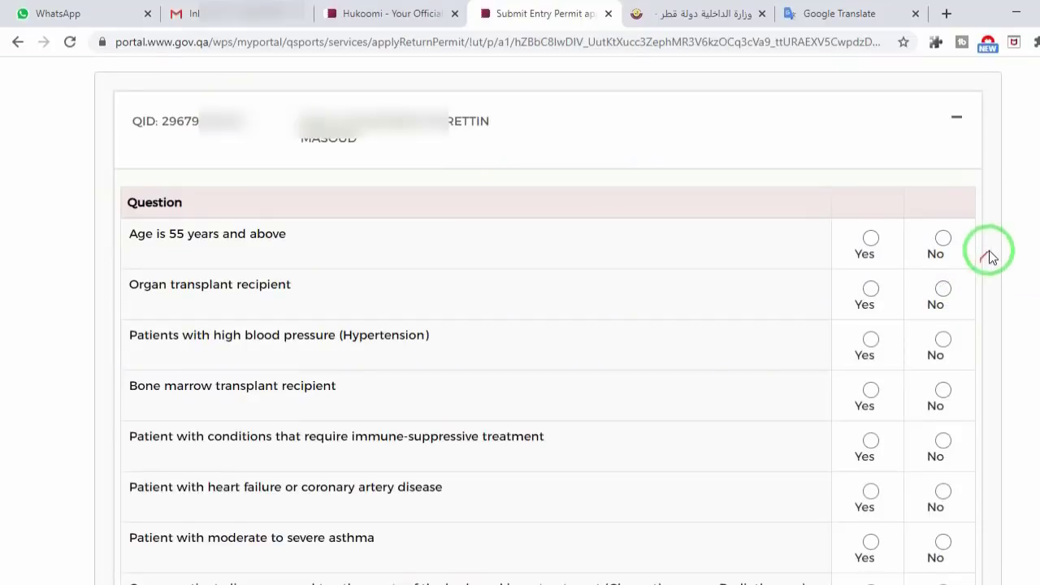
Step: Answer No to the first health questions, from age 55 and above through pregnant female
{"action": "left_click", "coordinate": [944, 238]}
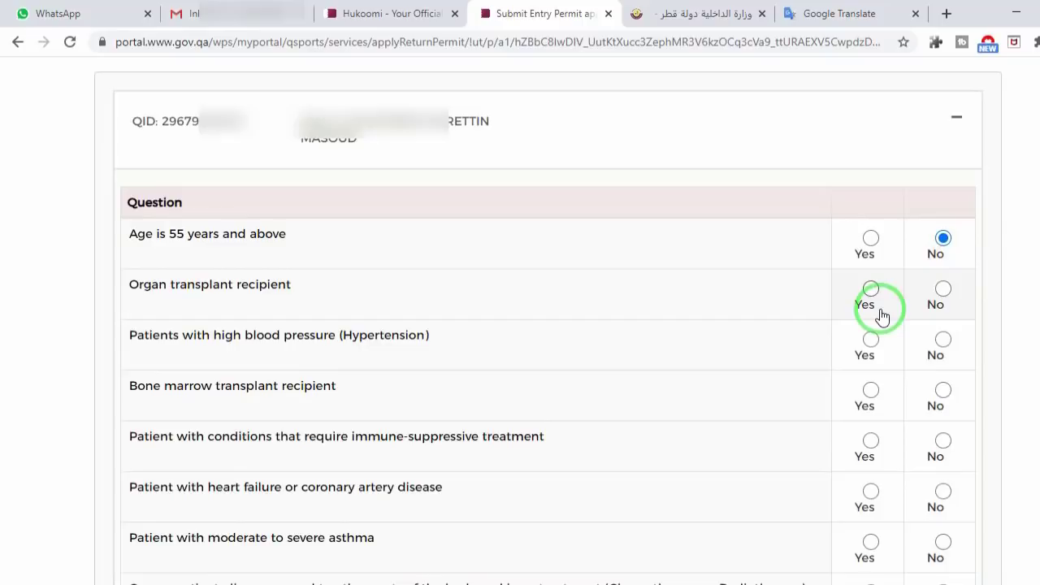
{"action": "left_click", "coordinate": [942, 290]}
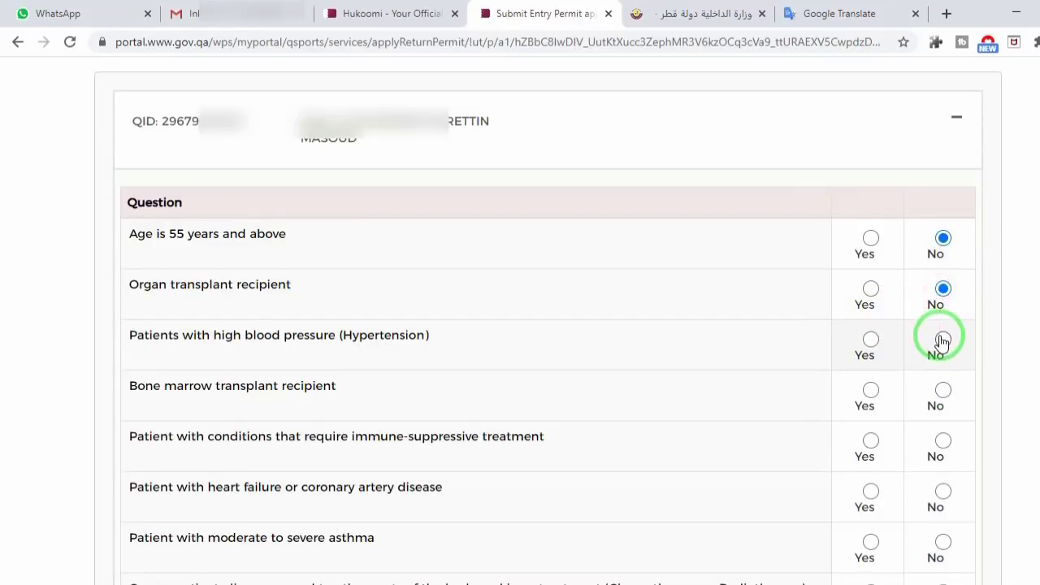
{"action": "left_click", "coordinate": [942, 340]}
{"action": "left_click", "coordinate": [942, 391]}
{"action": "scroll", "coordinate": [942, 390], "scroll_direction": "down", "scroll_amount": 3}
{"action": "left_click", "coordinate": [942, 201]}
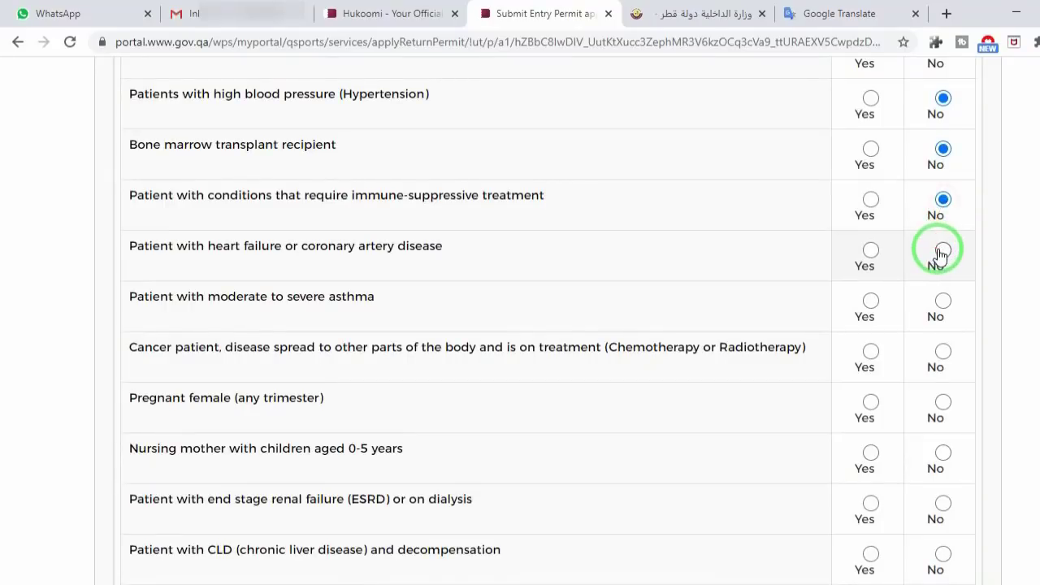
{"action": "left_click", "coordinate": [941, 254]}
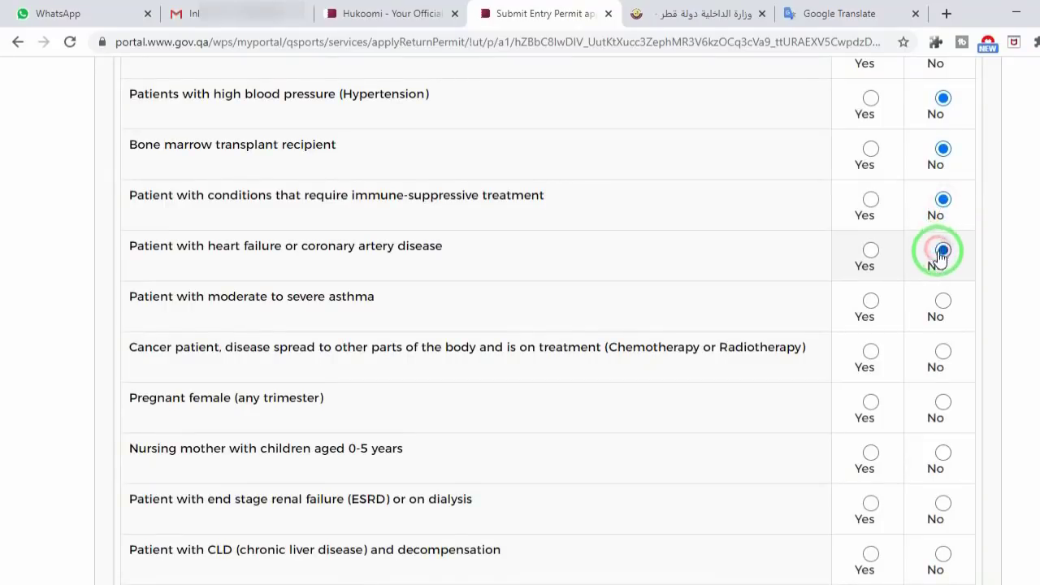
{"action": "left_click", "coordinate": [943, 302]}
{"action": "scroll", "coordinate": [940, 301], "scroll_direction": "down", "scroll_amount": 1}
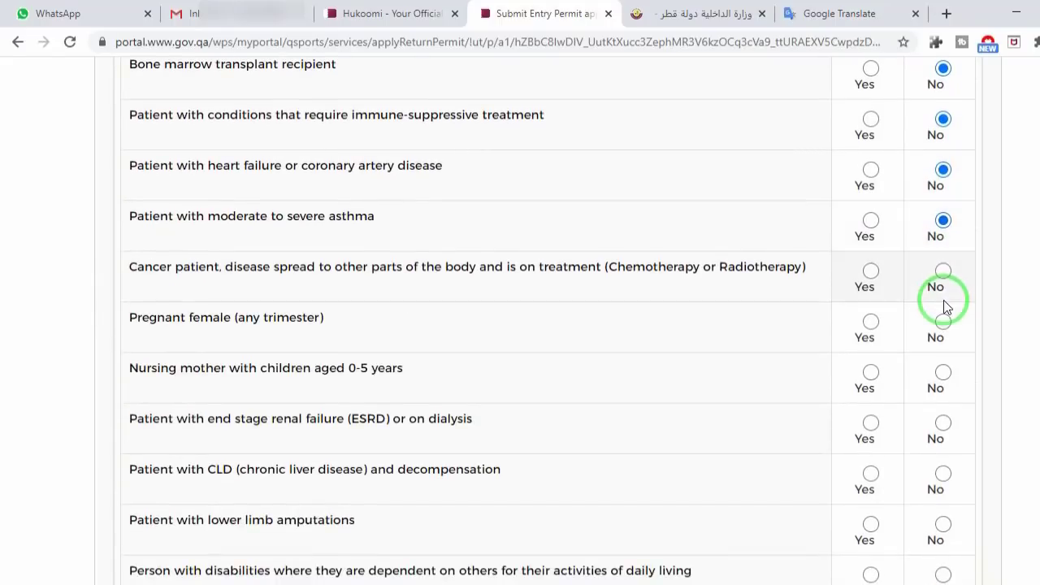
{"action": "left_click", "coordinate": [944, 270]}
{"action": "left_click", "coordinate": [944, 322]}
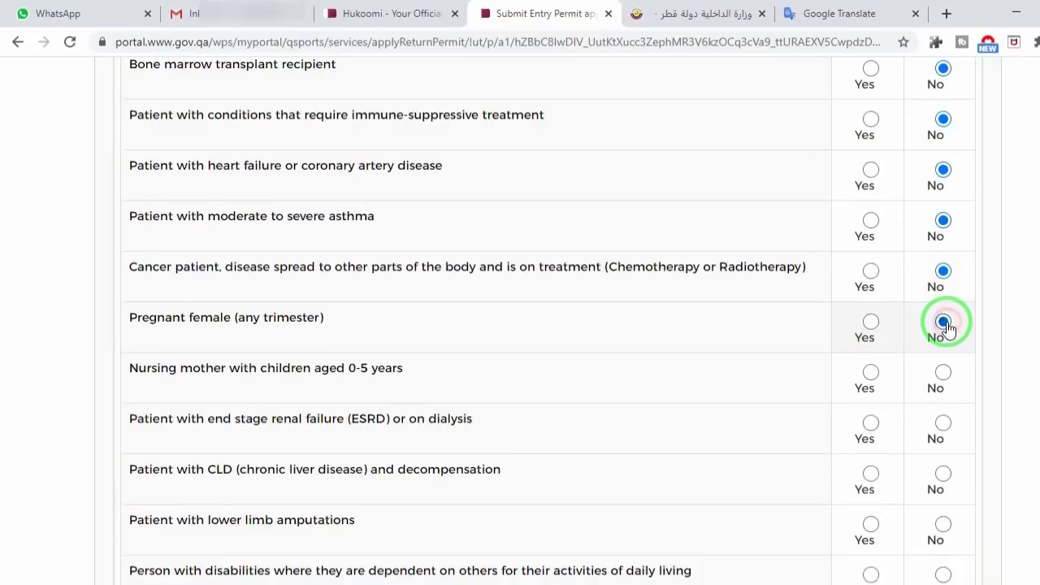
Step: Answer No to the remaining health questions, from nursing mother through morbid obesity
{"action": "scroll", "coordinate": [945, 325], "scroll_direction": "down", "scroll_amount": 1}
{"action": "left_click", "coordinate": [943, 291]}
{"action": "scroll", "coordinate": [945, 293], "scroll_direction": "down", "scroll_amount": 1}
{"action": "left_click", "coordinate": [944, 263]}
{"action": "left_click", "coordinate": [943, 312]}
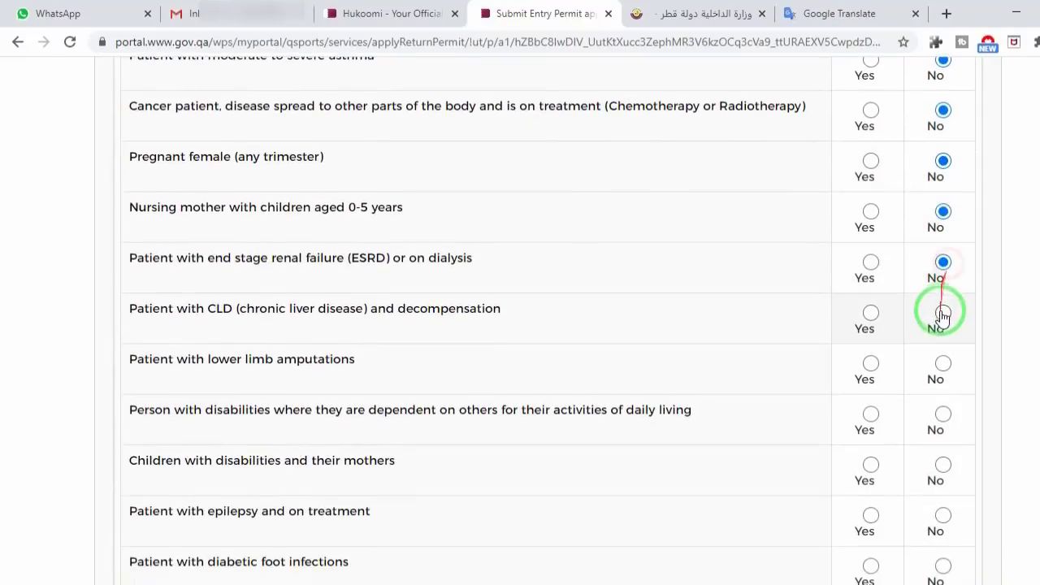
{"action": "left_click", "coordinate": [942, 313]}
{"action": "left_click", "coordinate": [942, 363]}
{"action": "scroll", "coordinate": [941, 360], "scroll_direction": "down", "scroll_amount": 2}
{"action": "left_click", "coordinate": [943, 252]}
{"action": "left_click", "coordinate": [942, 303]}
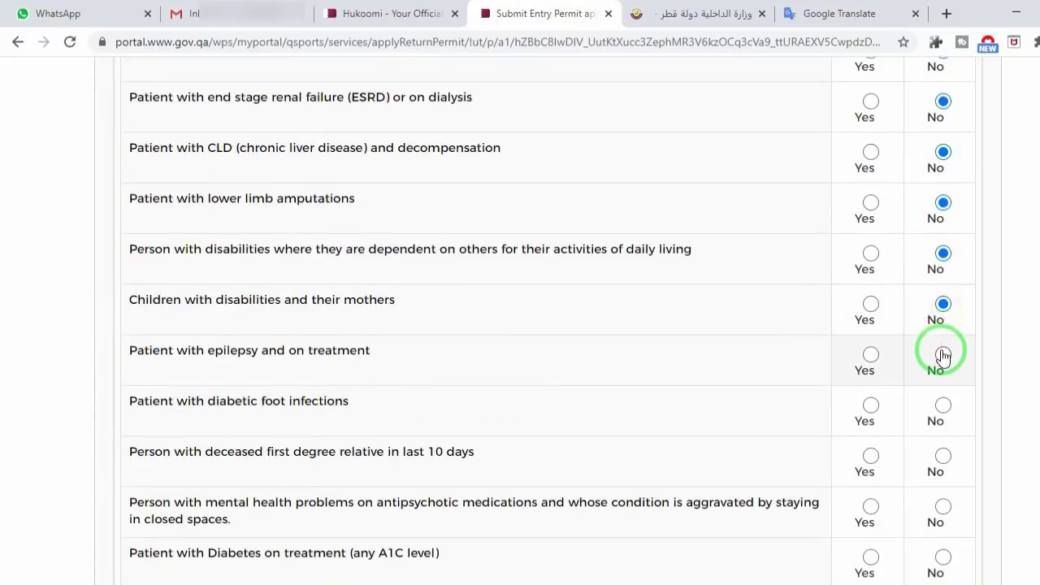
{"action": "scroll", "coordinate": [943, 358], "scroll_direction": "down", "scroll_amount": 1}
{"action": "left_click", "coordinate": [942, 325]}
{"action": "left_click", "coordinate": [943, 380]}
{"action": "scroll", "coordinate": [911, 389], "scroll_direction": "down", "scroll_amount": 2}
{"action": "left_click", "coordinate": [943, 277]}
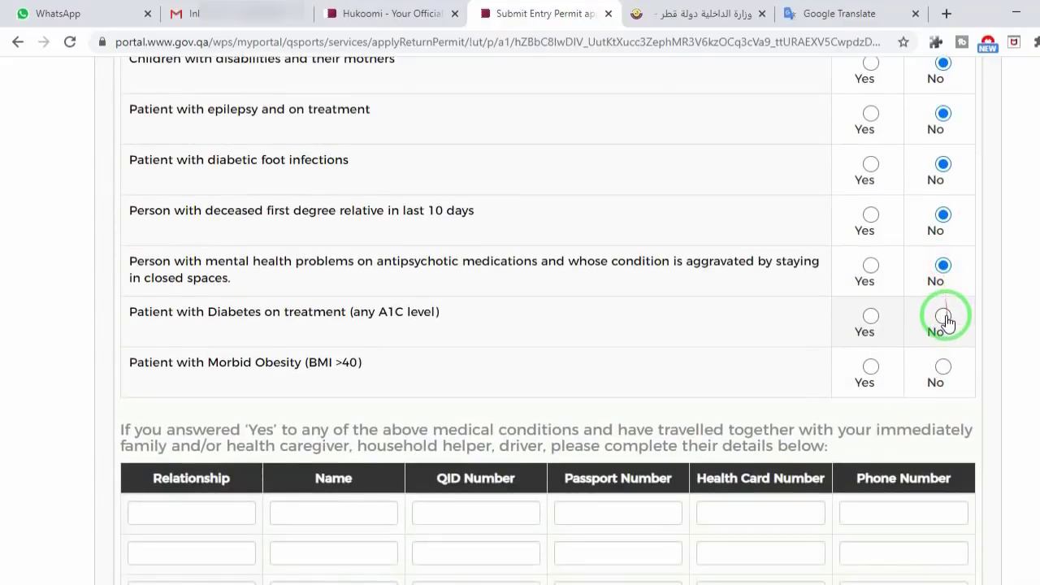
{"action": "left_click", "coordinate": [942, 370]}
{"action": "scroll", "coordinate": [942, 374], "scroll_direction": "down", "scroll_amount": 5}
Step: Tick all nine Rules for Home Quarantine checklist items, from housing conditions to the Ehteraz app
{"action": "left_click", "coordinate": [960, 229]}
{"action": "left_click", "coordinate": [961, 260]}
{"action": "left_click", "coordinate": [960, 306]}
{"action": "left_click", "coordinate": [961, 337]}
{"action": "left_click", "coordinate": [960, 368]}
{"action": "left_click", "coordinate": [961, 398]}
{"action": "left_click", "coordinate": [960, 428]}
{"action": "left_click", "coordinate": [961, 459]}
{"action": "left_click", "coordinate": [961, 490]}
{"action": "scroll", "coordinate": [855, 433], "scroll_direction": "down", "scroll_amount": 3}
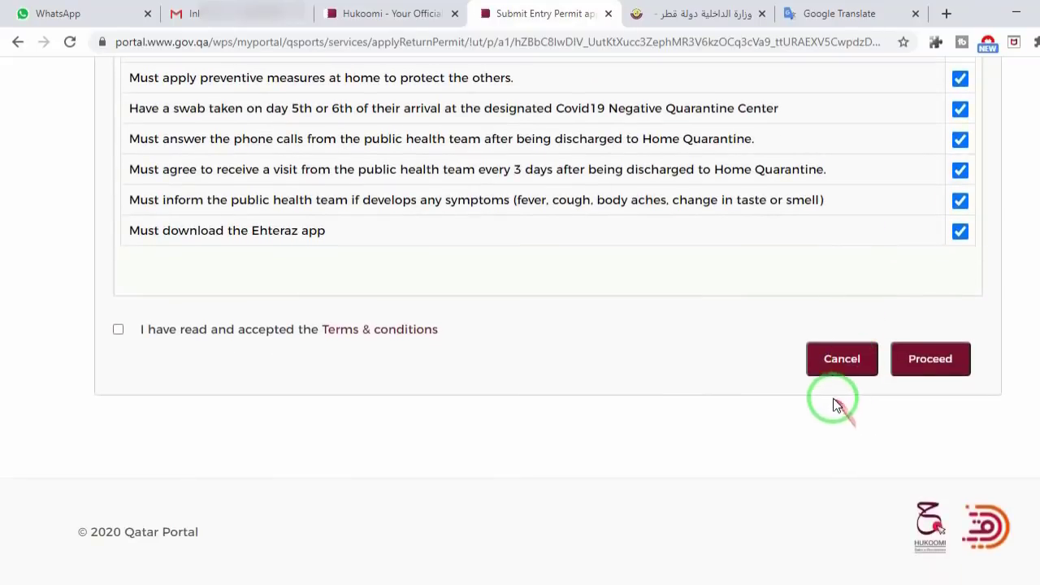
Step: Accept the Terms & conditions, review the answers, and submit the entry permit application
{"action": "left_click", "coordinate": [117, 329]}
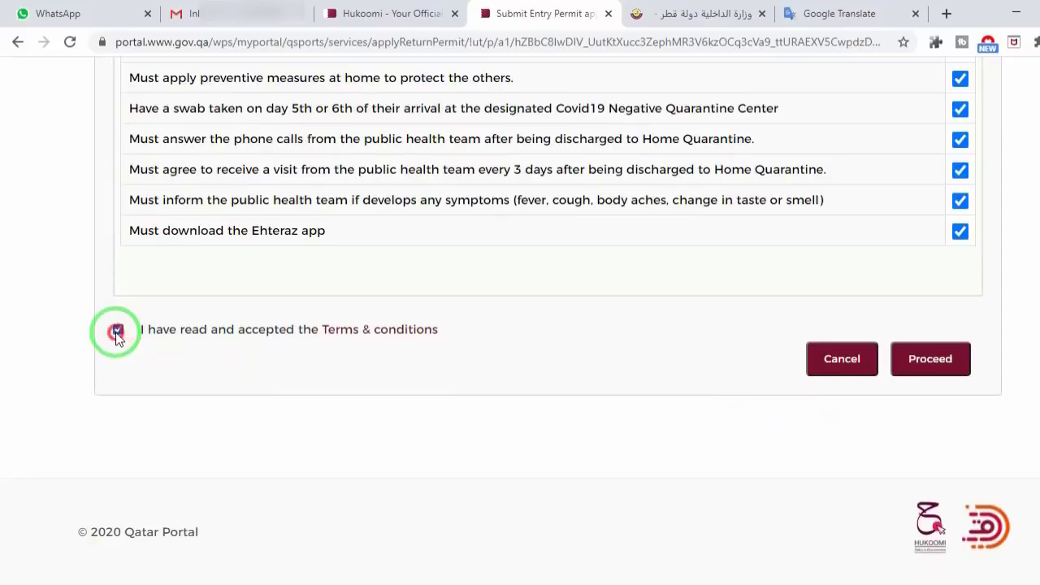
{"action": "scroll", "coordinate": [463, 325], "scroll_direction": "up", "scroll_amount": 3}
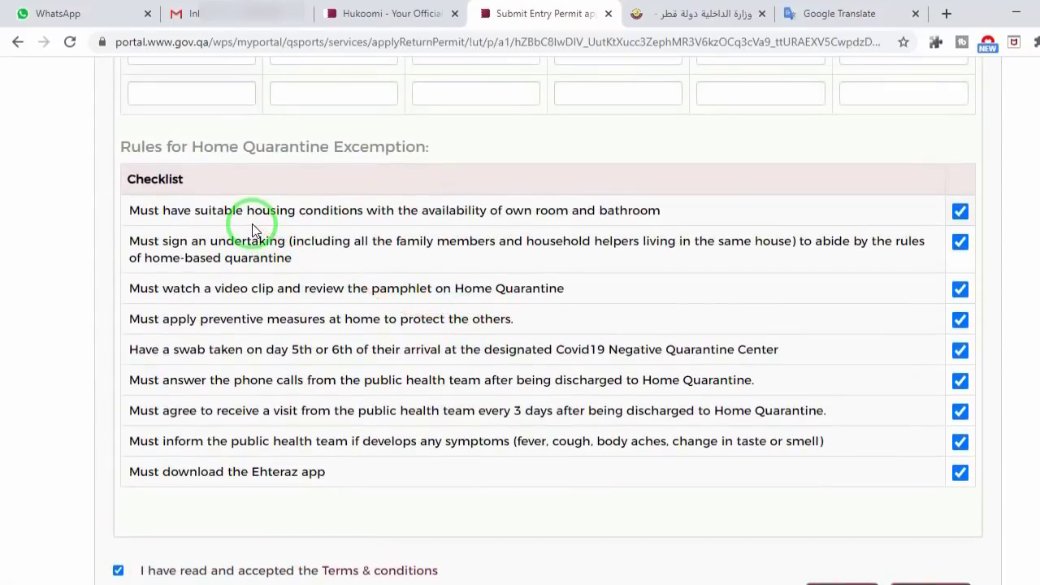
{"action": "scroll", "coordinate": [407, 334], "scroll_direction": "up", "scroll_amount": 10}
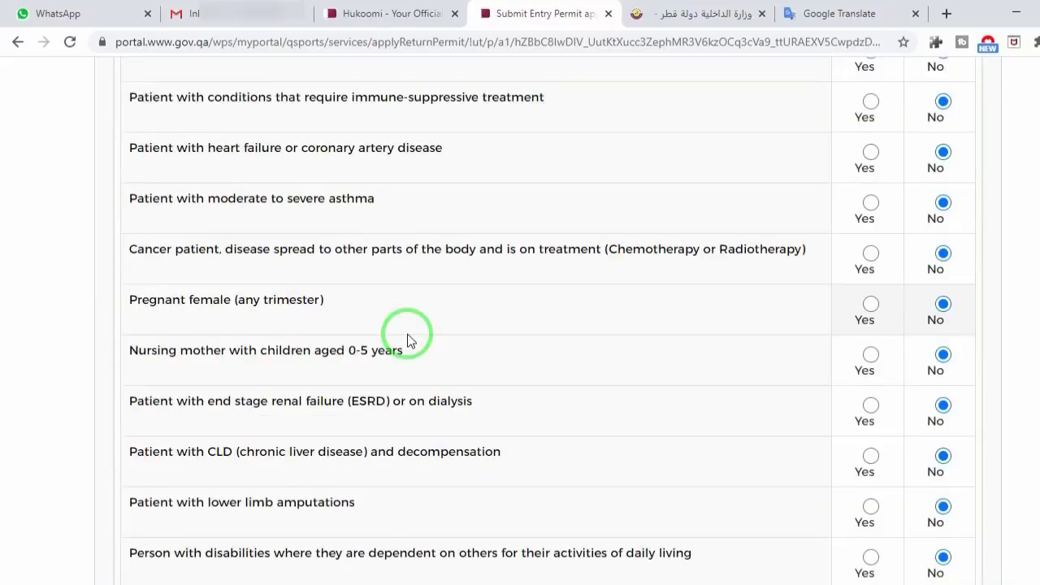
{"action": "scroll", "coordinate": [409, 334], "scroll_direction": "up", "scroll_amount": 1}
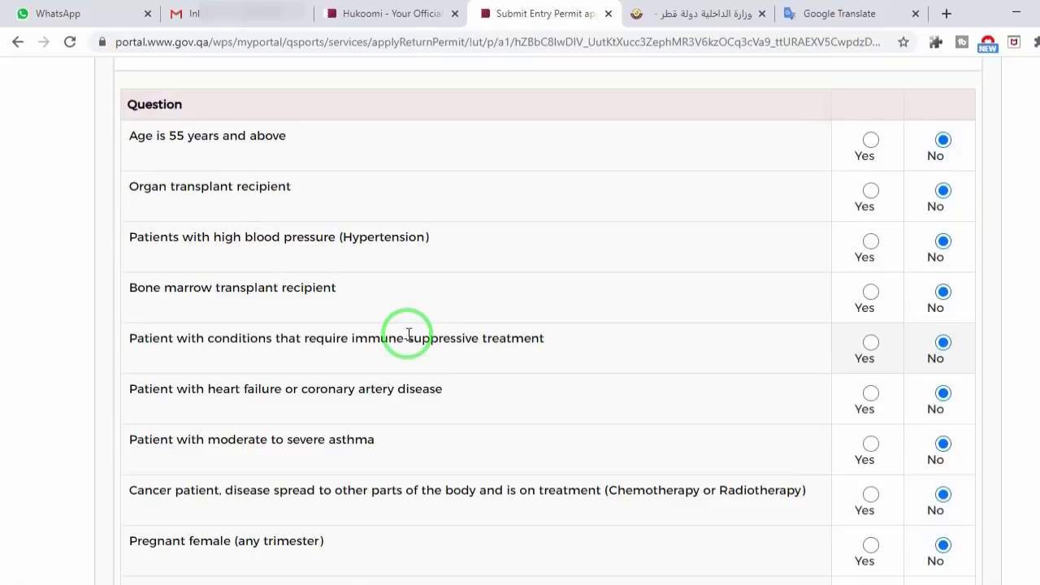
{"action": "scroll", "coordinate": [408, 334], "scroll_direction": "down", "scroll_amount": 8}
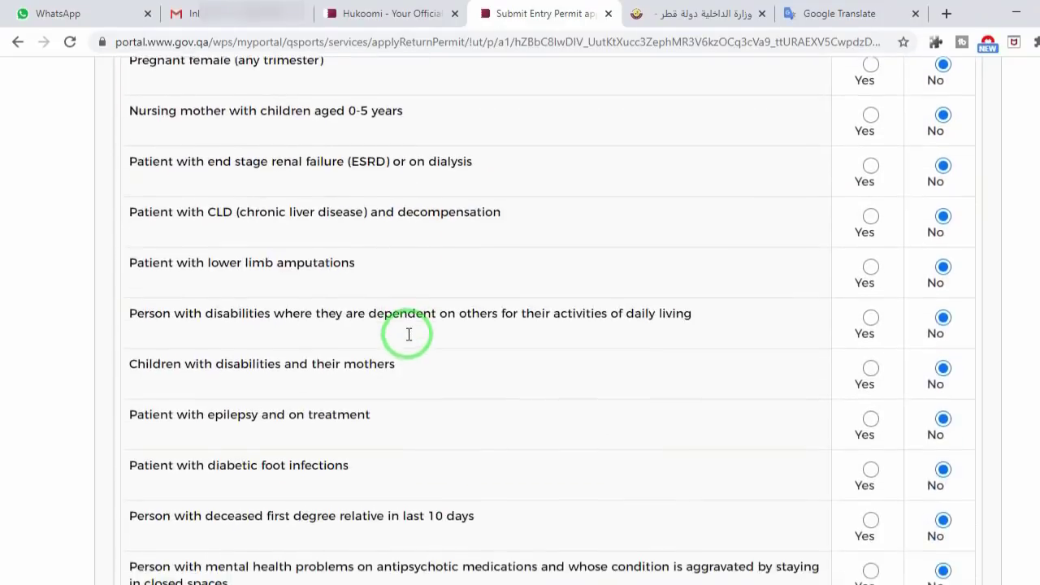
{"action": "scroll", "coordinate": [409, 338], "scroll_direction": "down", "scroll_amount": 10}
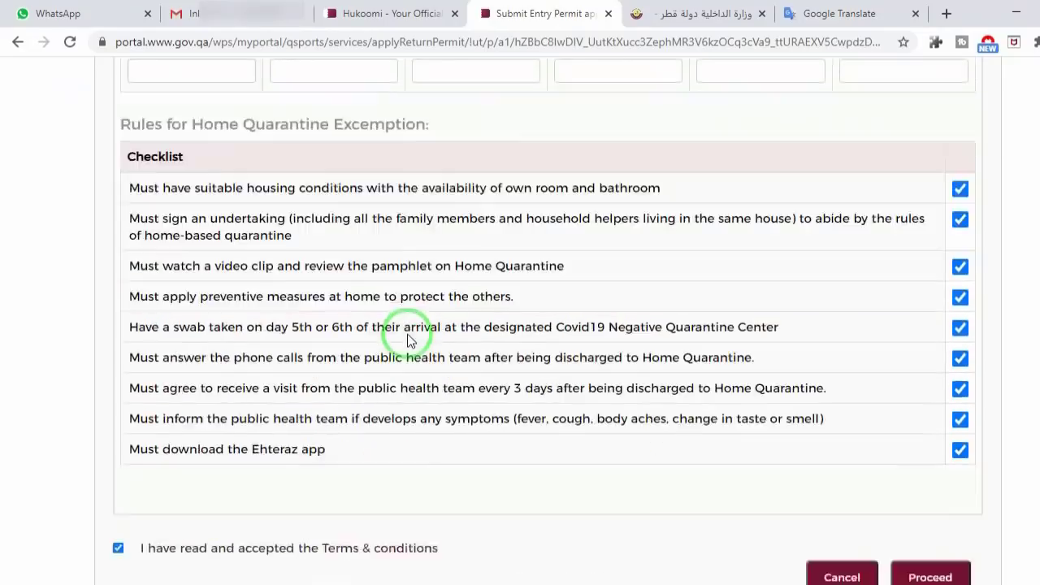
{"action": "scroll", "coordinate": [849, 418], "scroll_direction": "up", "scroll_amount": 1}
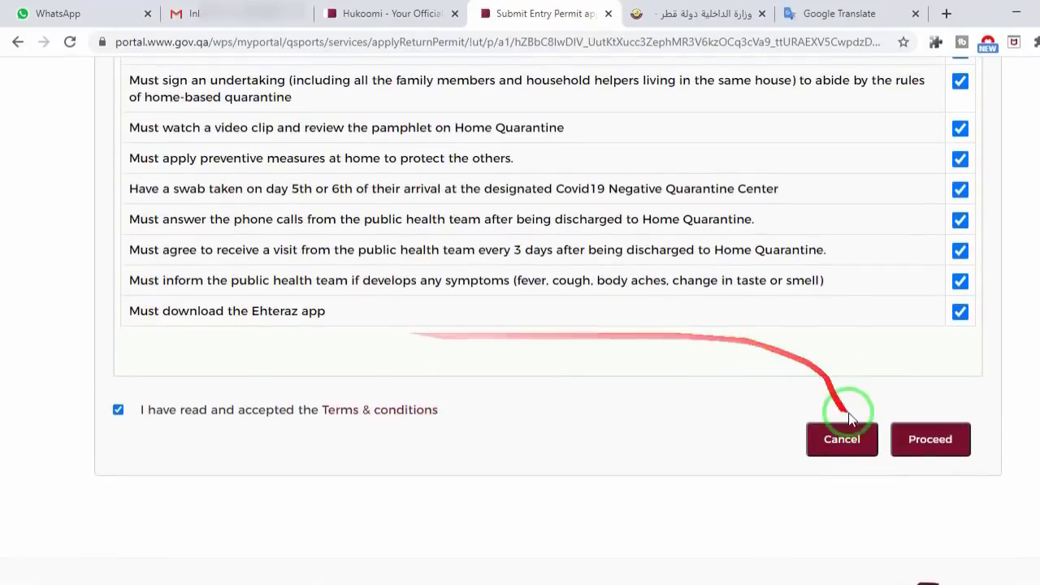
{"action": "left_click", "coordinate": [921, 451]}
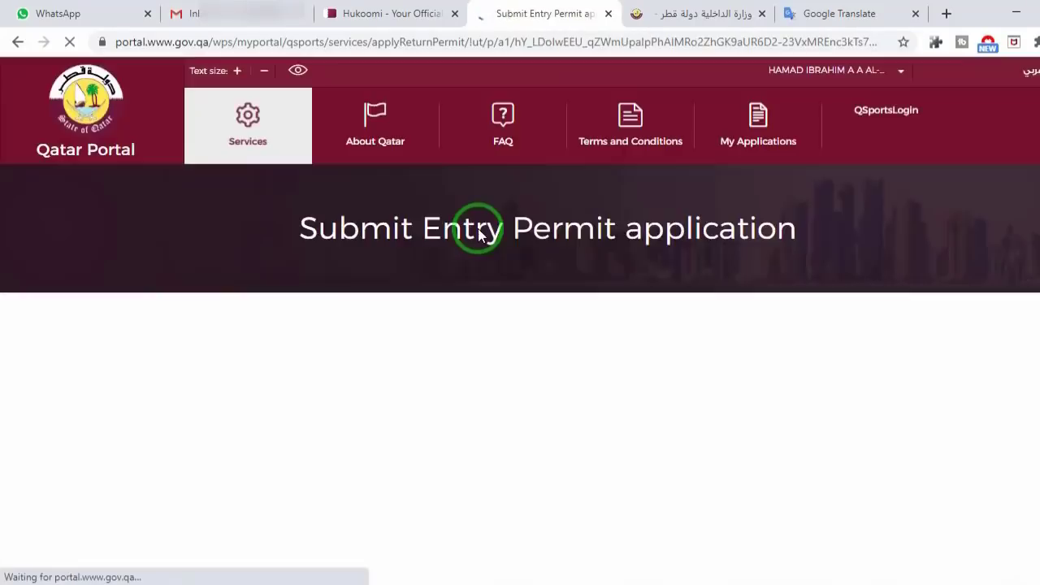
Step: Scroll the Successful page to view the Application Reference Number
{"action": "scroll", "coordinate": [479, 232], "scroll_direction": "down", "scroll_amount": 2}
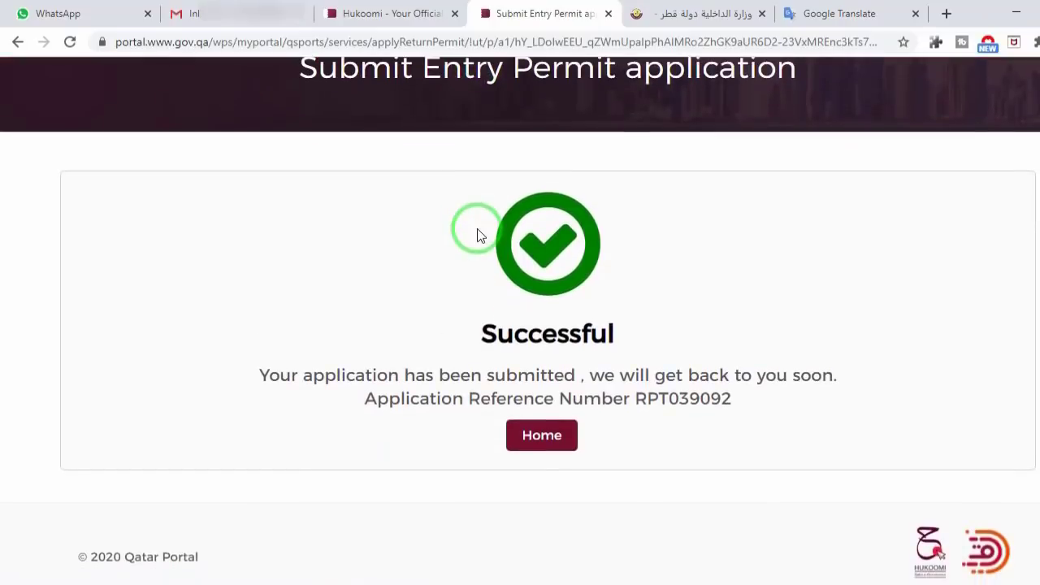
{"action": "scroll", "coordinate": [660, 222], "scroll_direction": "up", "scroll_amount": 1}
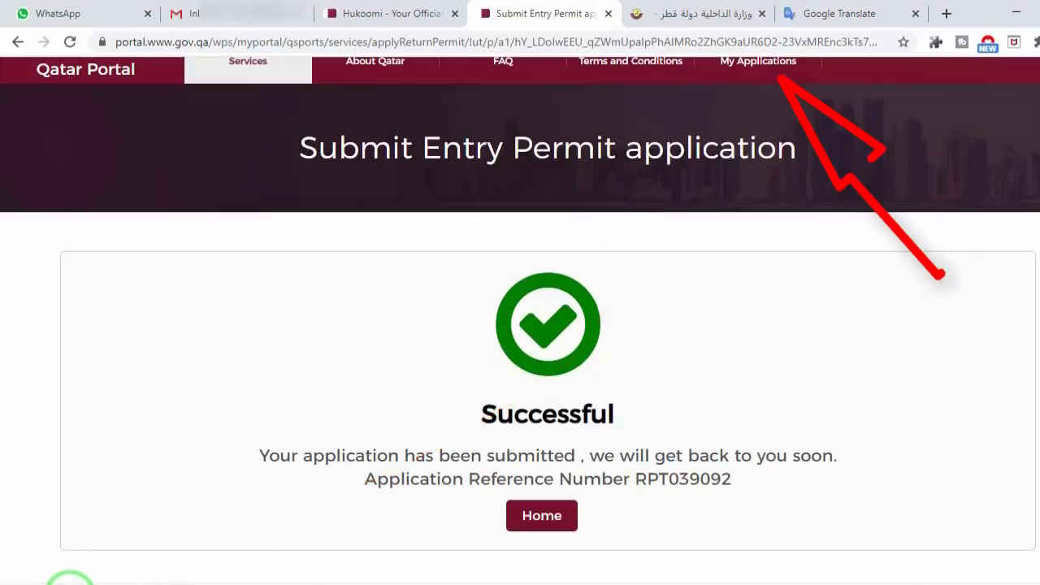
Step: Launch Paint and paste the confirmation page screenshot
{"action": "left_click", "coordinate": [66, 581]}
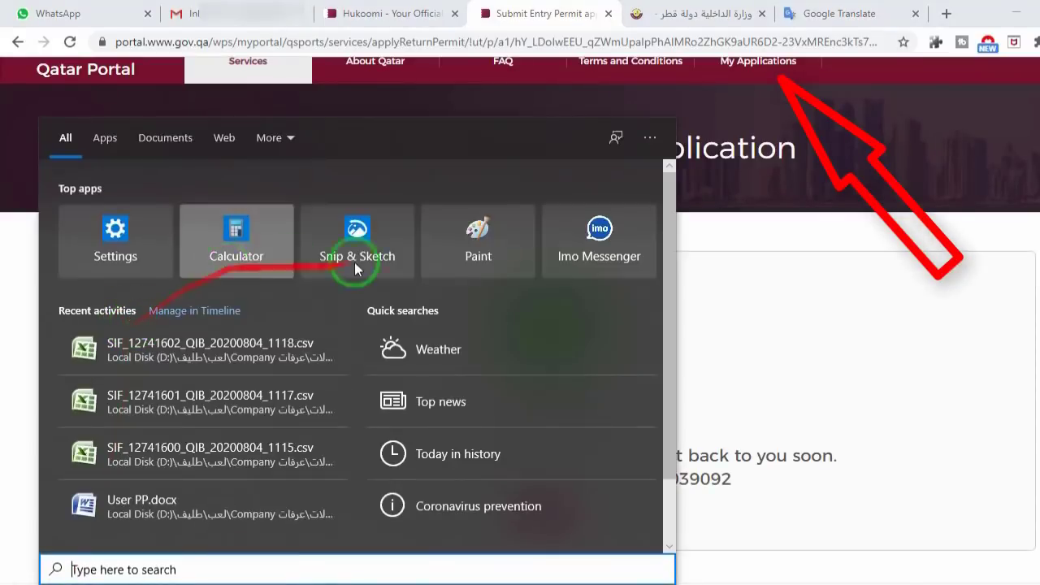
{"action": "left_click", "coordinate": [486, 246]}
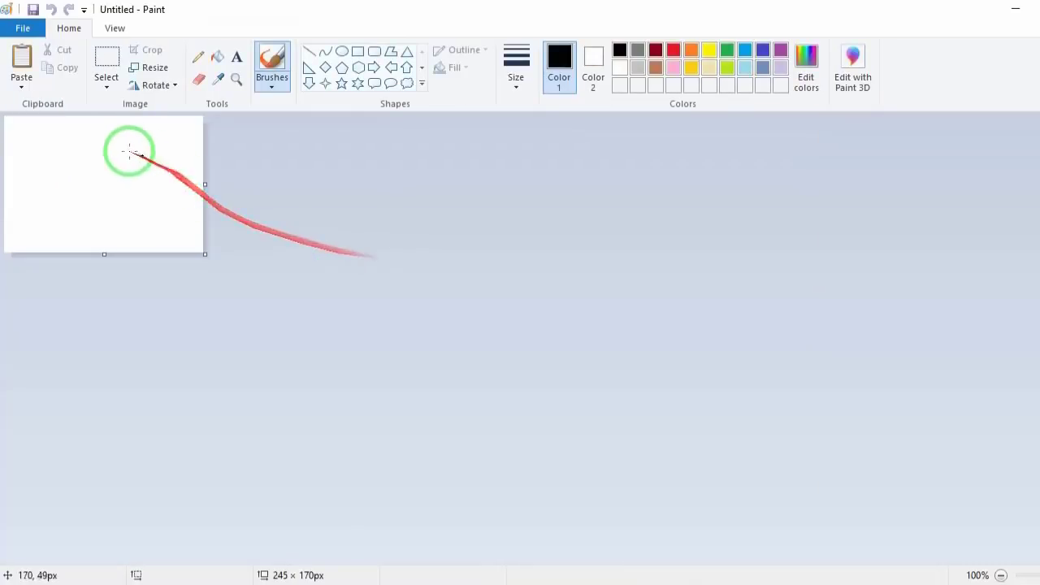
{"action": "left_click", "coordinate": [21, 58]}
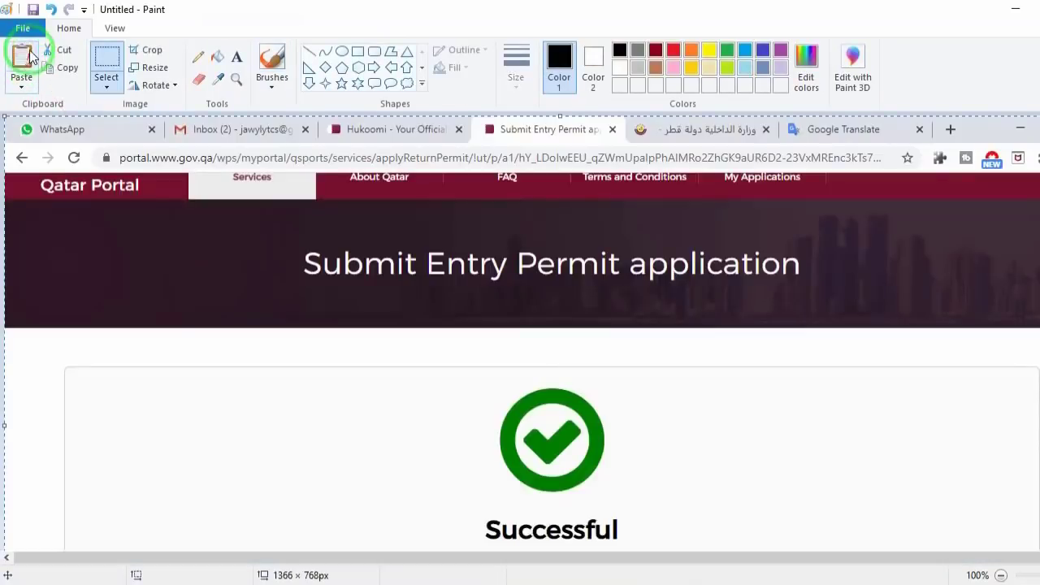
Step: Print the pasted screenshot on the SHARP MX-2310U
{"action": "left_click", "coordinate": [25, 32]}
{"action": "left_click", "coordinate": [33, 203]}
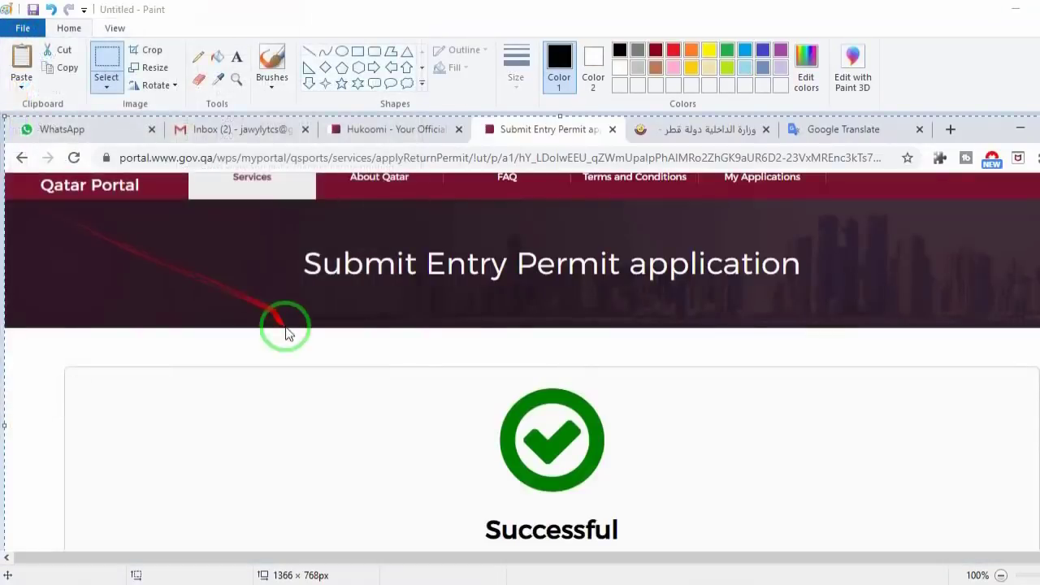
{"action": "left_click", "coordinate": [232, 332]}
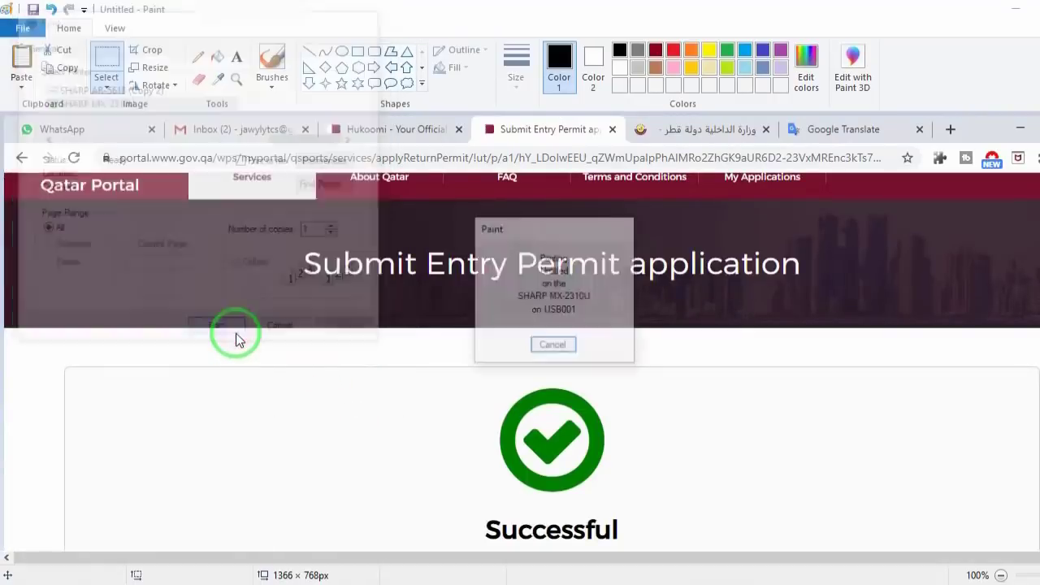
{"action": "scroll", "coordinate": [354, 410], "scroll_direction": "down", "scroll_amount": 3}
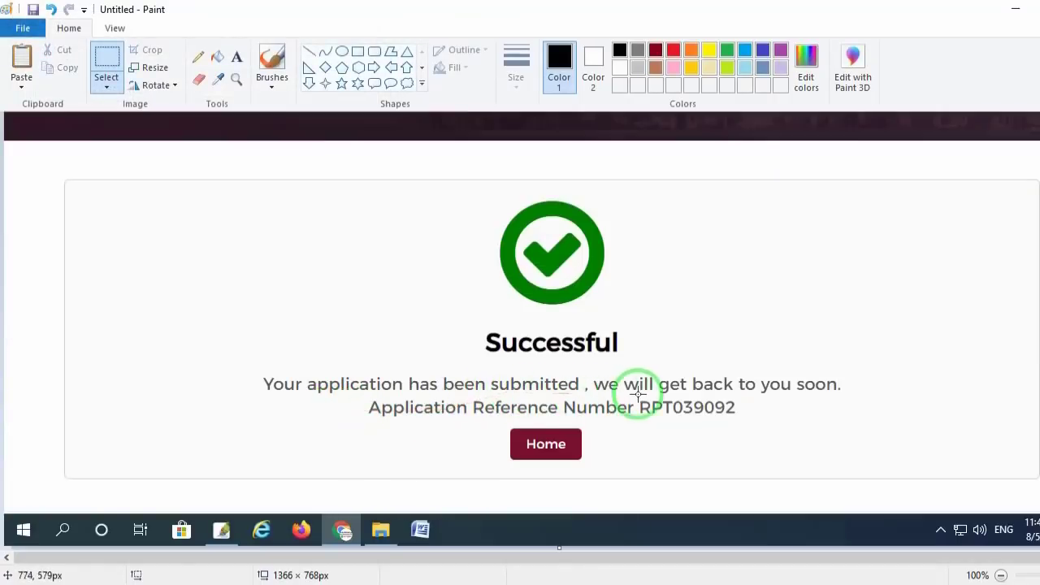